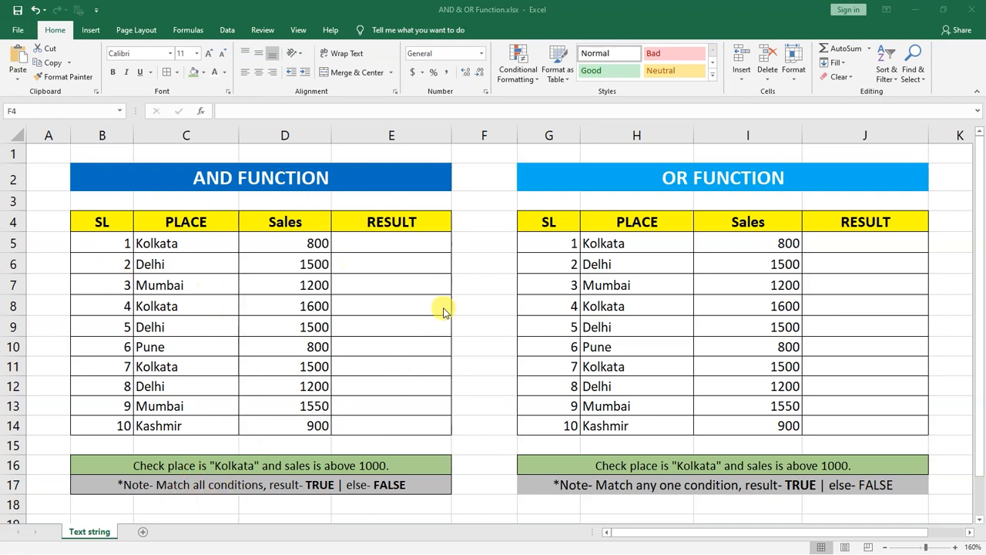
Step: Center the SL values in B5:B14 and the Sales values in D5:D14 of the AND function table
{"action": "left_click_drag", "start_coordinate": [117, 242], "coordinate": [116, 424]}
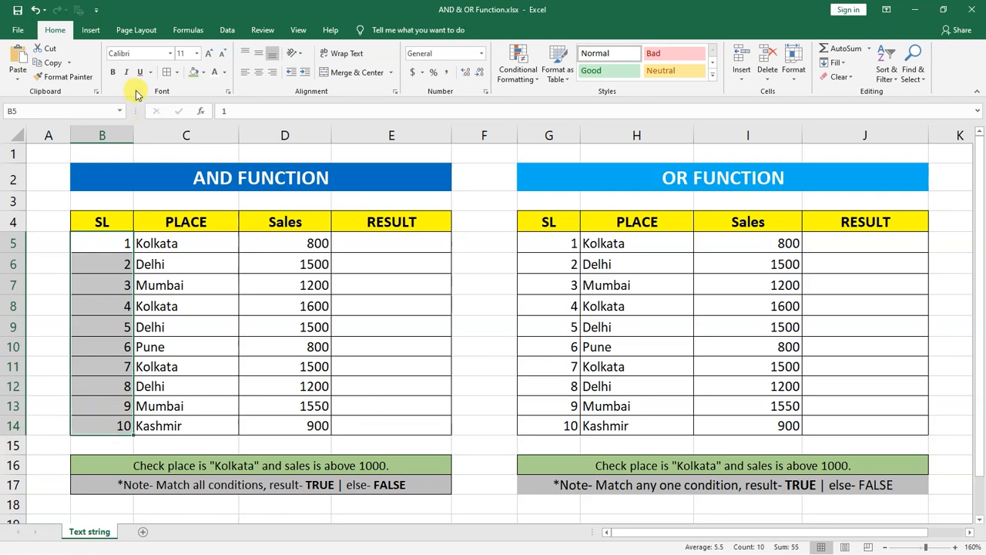
{"action": "left_click_drag", "start_coordinate": [187, 244], "coordinate": [185, 424]}
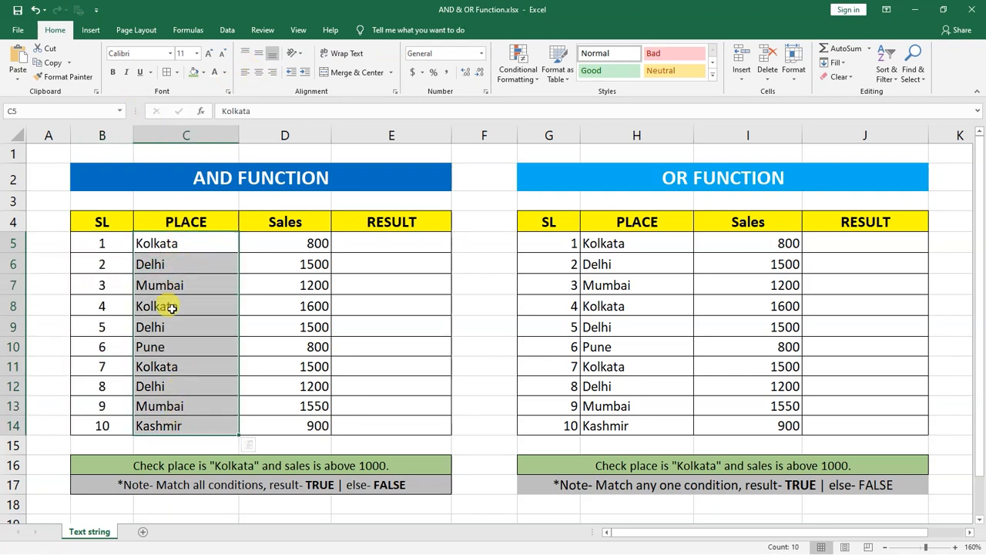
{"action": "left_click_drag", "start_coordinate": [281, 244], "coordinate": [289, 425]}
{"action": "left_click", "coordinate": [259, 71]}
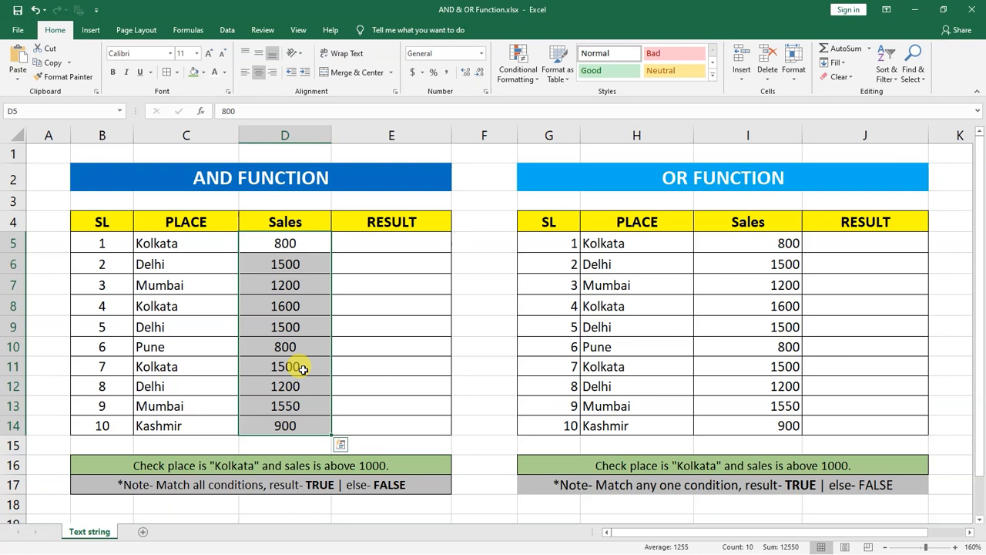
Step: Examine the AND table's empty RESULT column, several rows' place and sales pairs, and the note about matching all conditions
{"action": "left_click", "coordinate": [387, 241]}
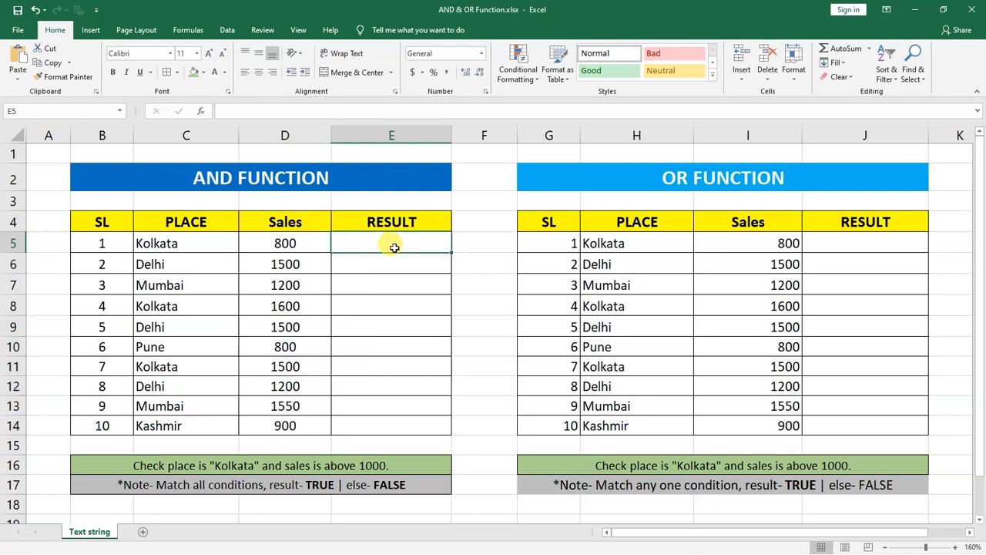
{"action": "left_click_drag", "start_coordinate": [400, 245], "coordinate": [421, 421]}
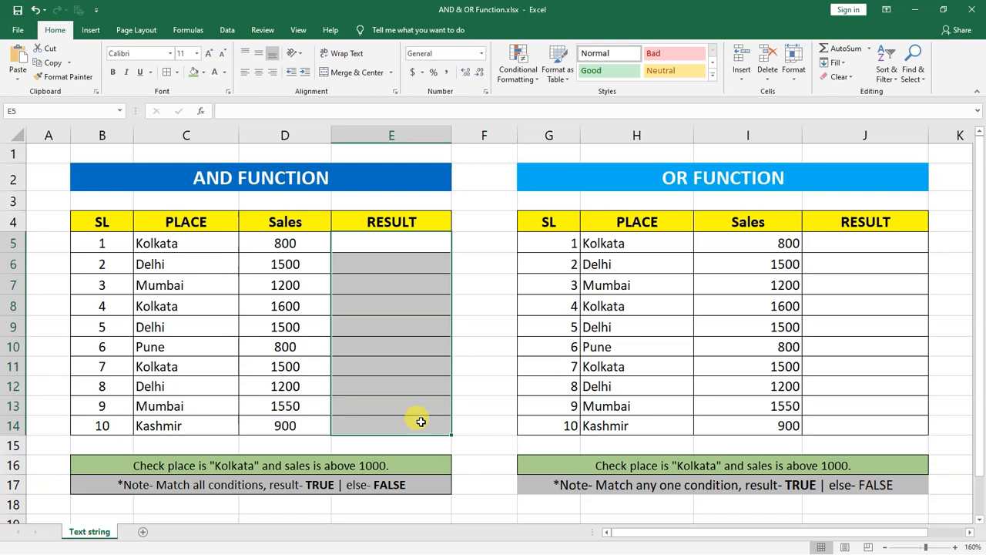
{"action": "left_click", "coordinate": [196, 242]}
{"action": "left_click_drag", "start_coordinate": [197, 242], "coordinate": [285, 243]}
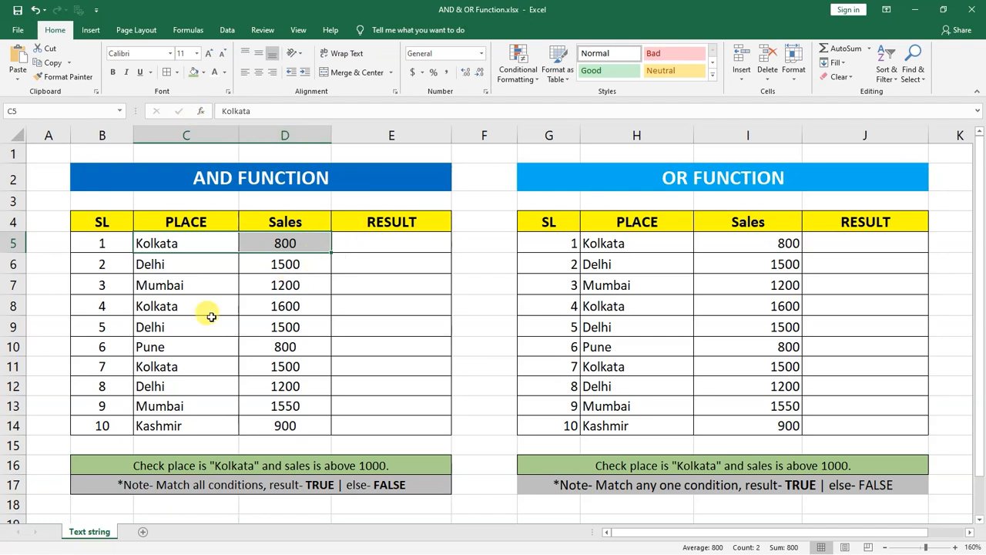
{"action": "left_click", "coordinate": [224, 260]}
{"action": "left_click_drag", "start_coordinate": [224, 259], "coordinate": [256, 259]}
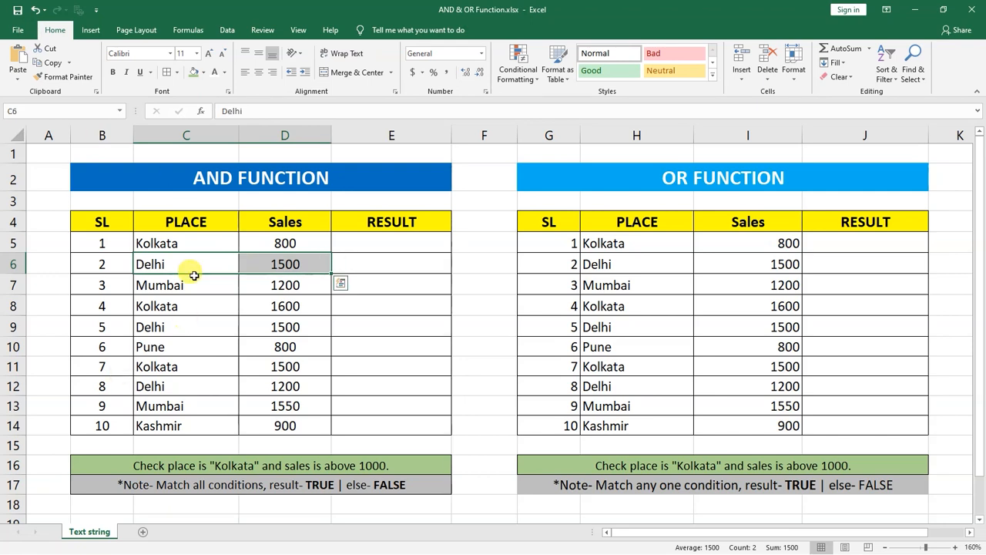
{"action": "left_click", "coordinate": [387, 306]}
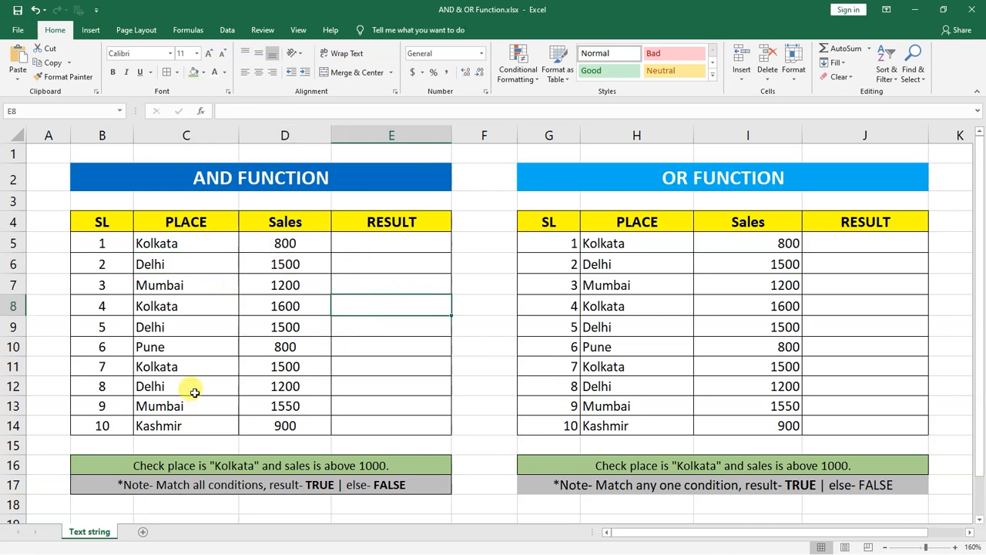
{"action": "left_click", "coordinate": [177, 359]}
{"action": "left_click", "coordinate": [265, 339]}
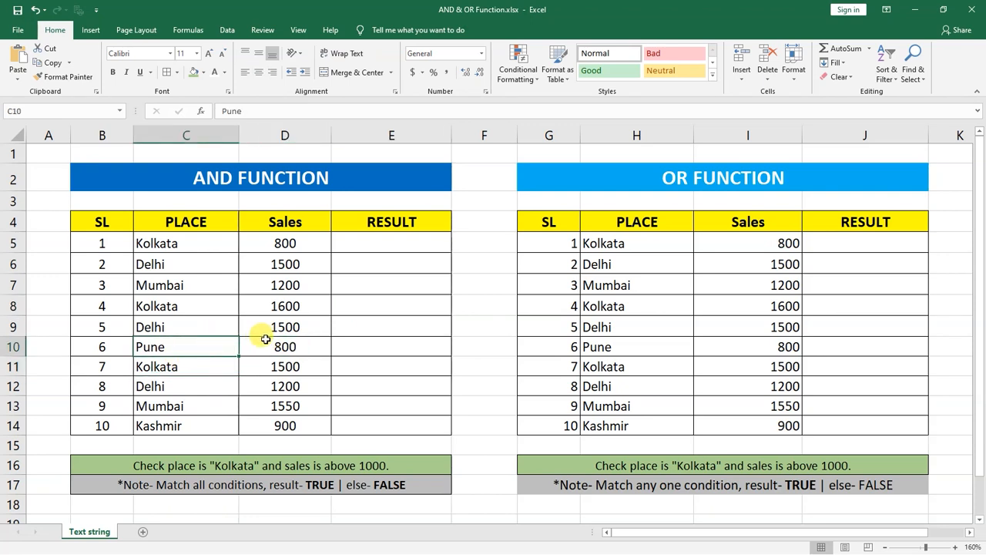
{"action": "left_click", "coordinate": [189, 352]}
{"action": "left_click", "coordinate": [263, 341]}
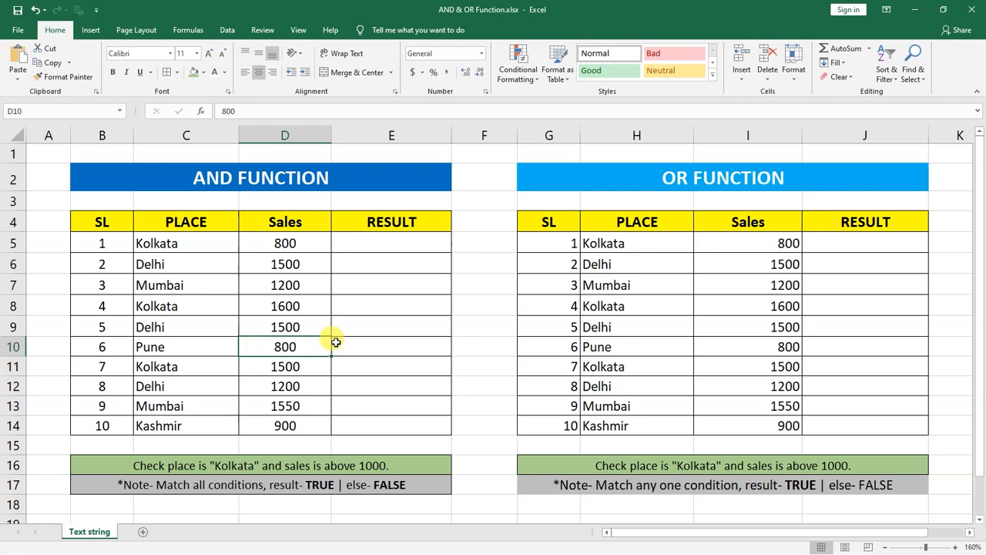
{"action": "left_click", "coordinate": [378, 346]}
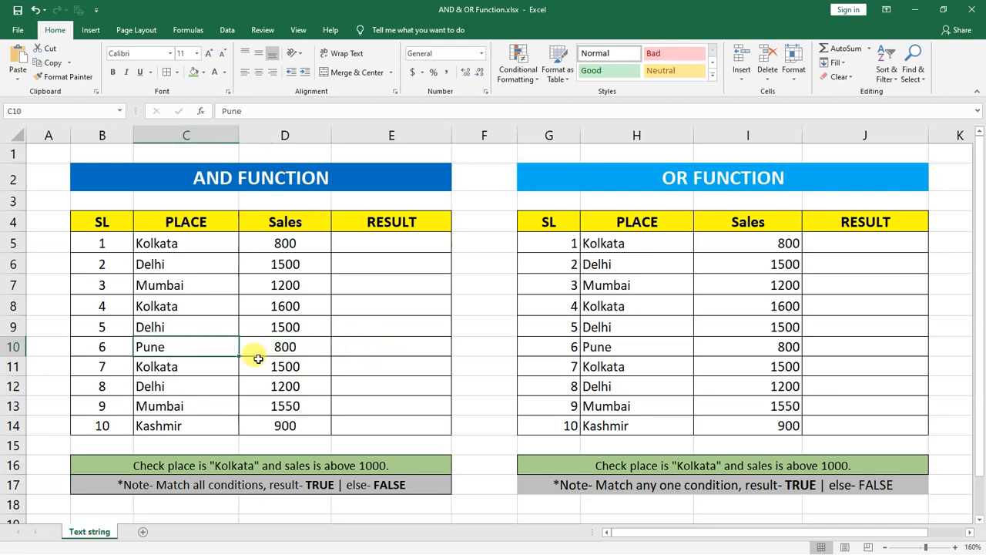
{"action": "left_click", "coordinate": [282, 362]}
{"action": "left_click", "coordinate": [382, 366]}
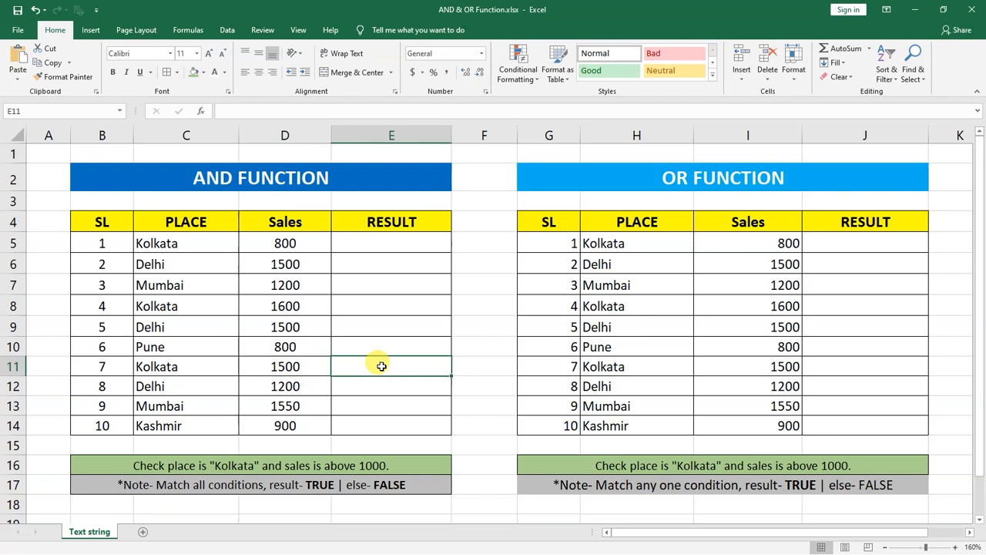
{"action": "double_click", "coordinate": [154, 484]}
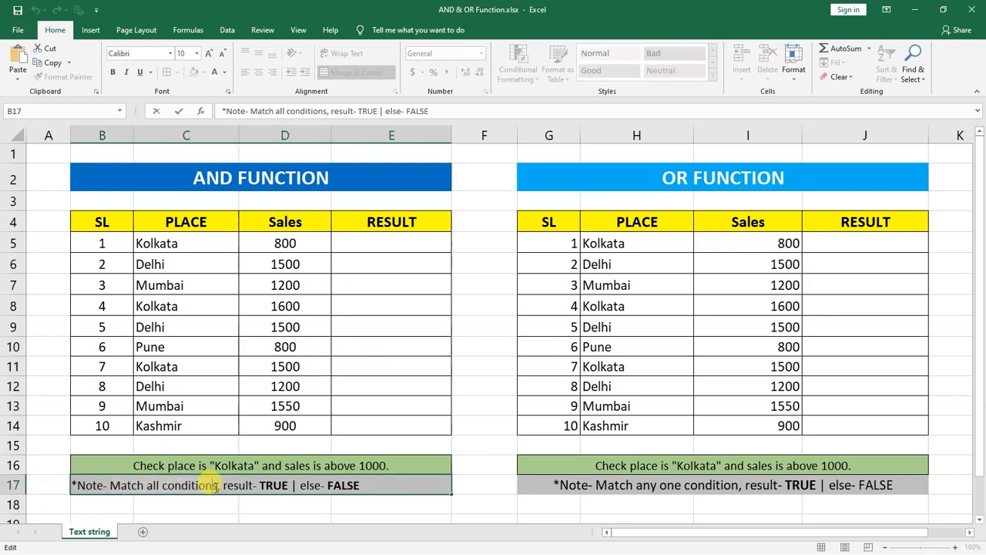
{"action": "left_click", "coordinate": [322, 343]}
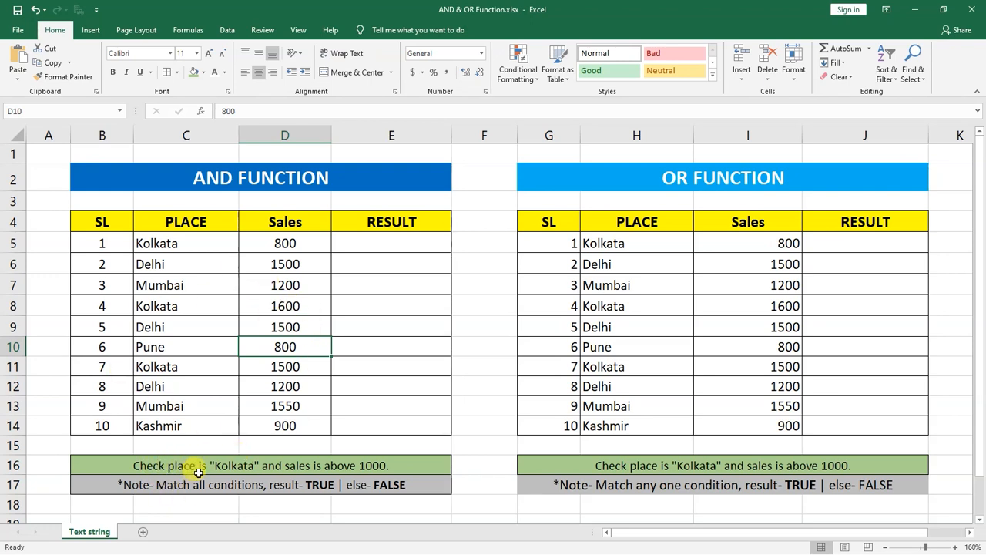
Step: Compare the place in C5 and the sales in D5 with the Kolkata and above-1000 conditions for the result in E5
{"action": "left_click", "coordinate": [197, 243]}
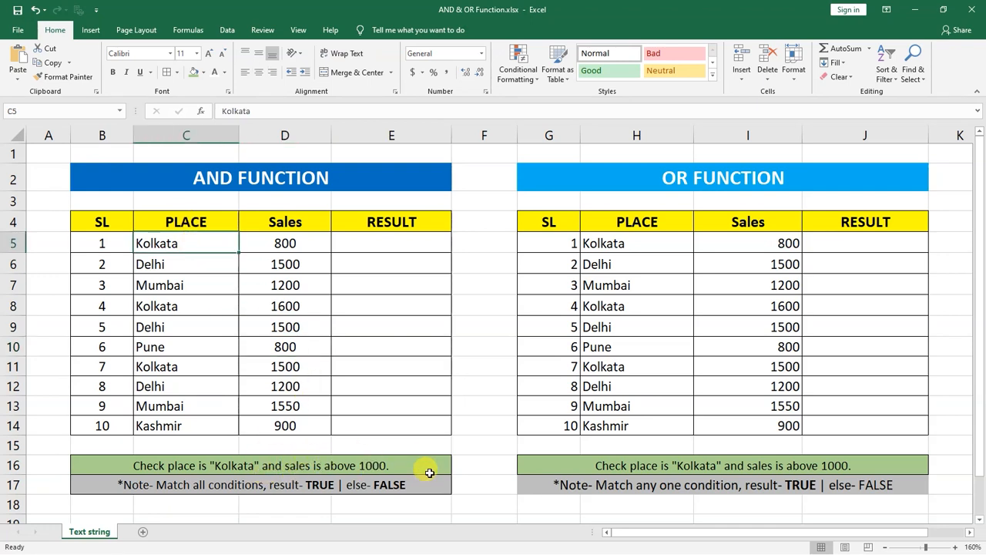
{"action": "left_click", "coordinate": [287, 242]}
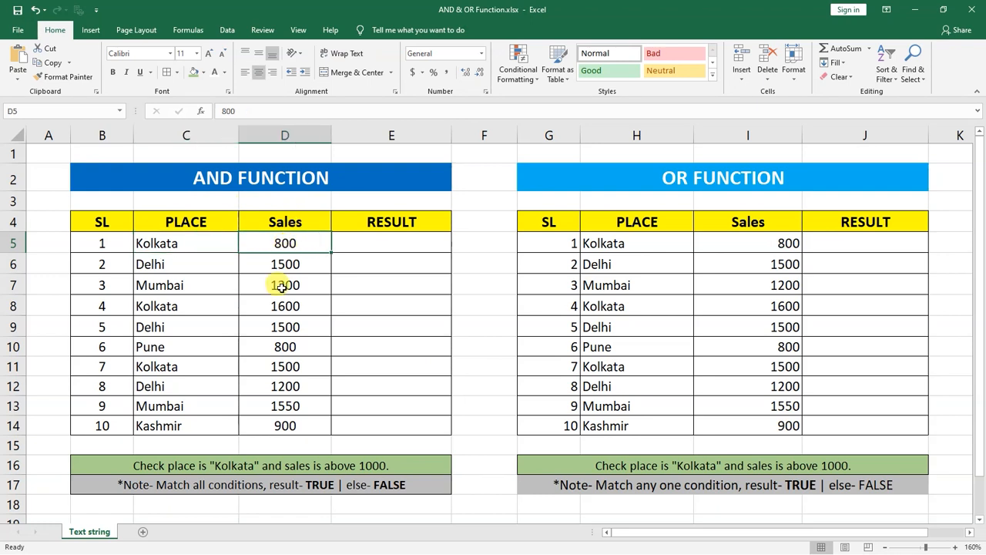
{"action": "left_click", "coordinate": [196, 244]}
{"action": "left_click", "coordinate": [265, 245]}
{"action": "left_click", "coordinate": [224, 243]}
{"action": "left_click", "coordinate": [258, 242]}
{"action": "left_click", "coordinate": [384, 243]}
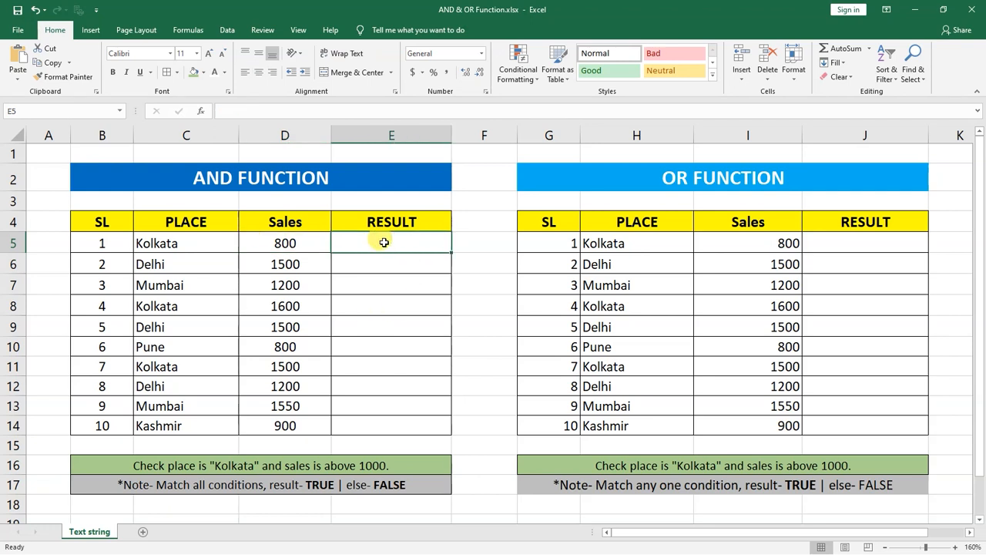
{"action": "left_click", "coordinate": [213, 242]}
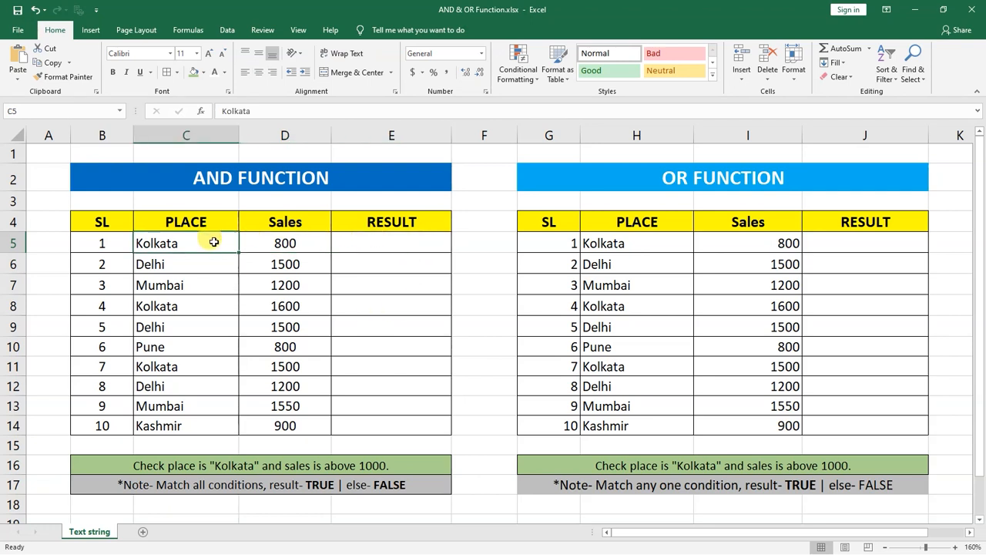
{"action": "left_click", "coordinate": [299, 244]}
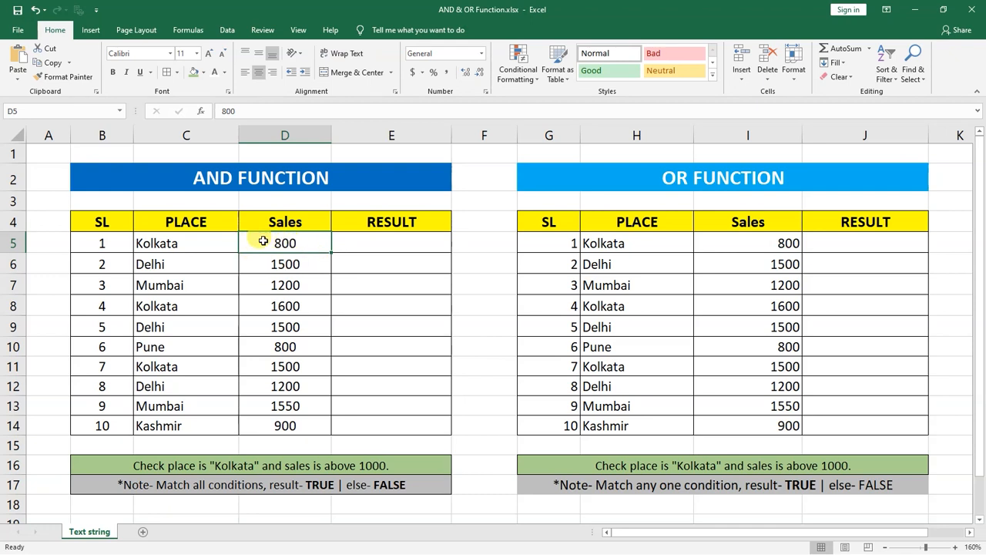
{"action": "left_click", "coordinate": [396, 242]}
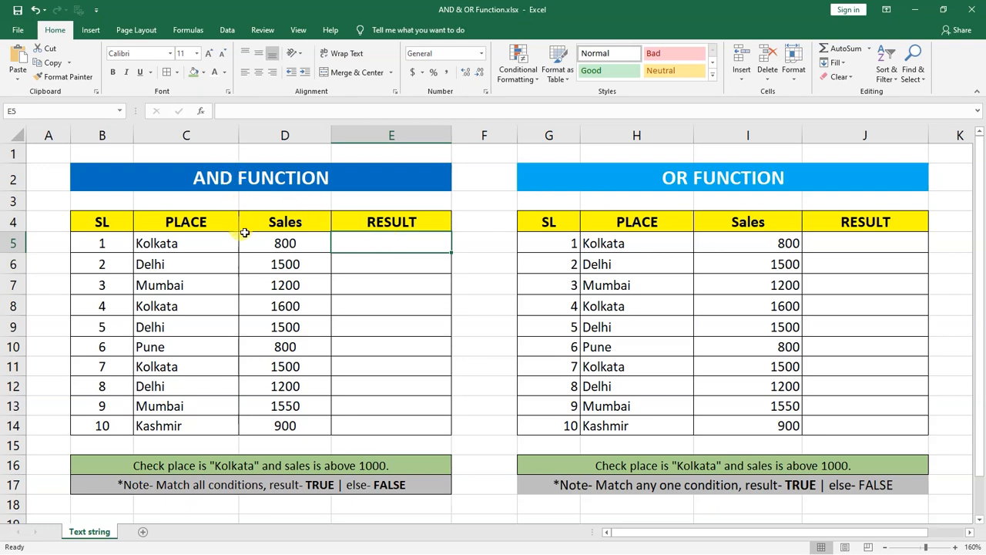
{"action": "left_click", "coordinate": [356, 284]}
Step: Begin an AND formula in E5 with the first condition C5="KOLKATA"
{"action": "left_click", "coordinate": [370, 244]}
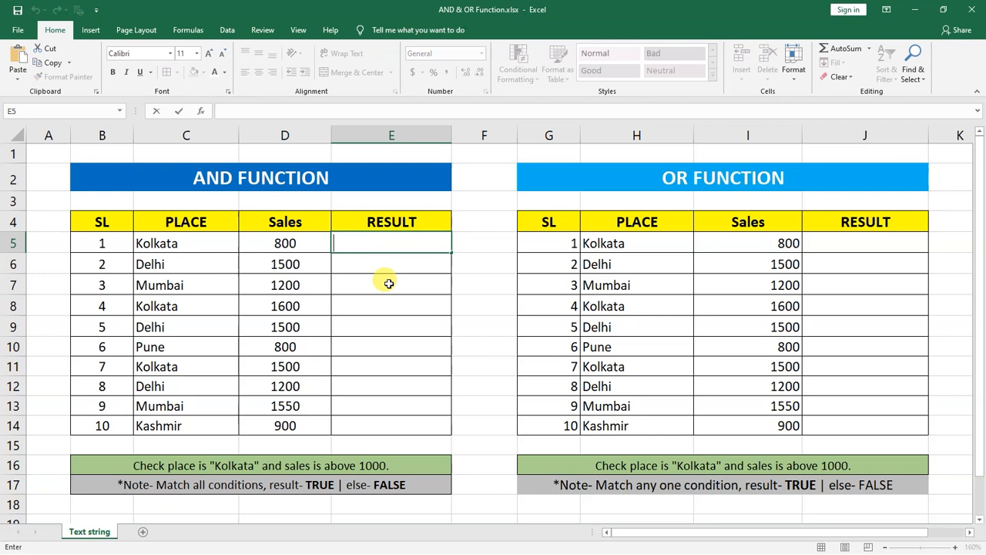
{"action": "type", "text": "="}
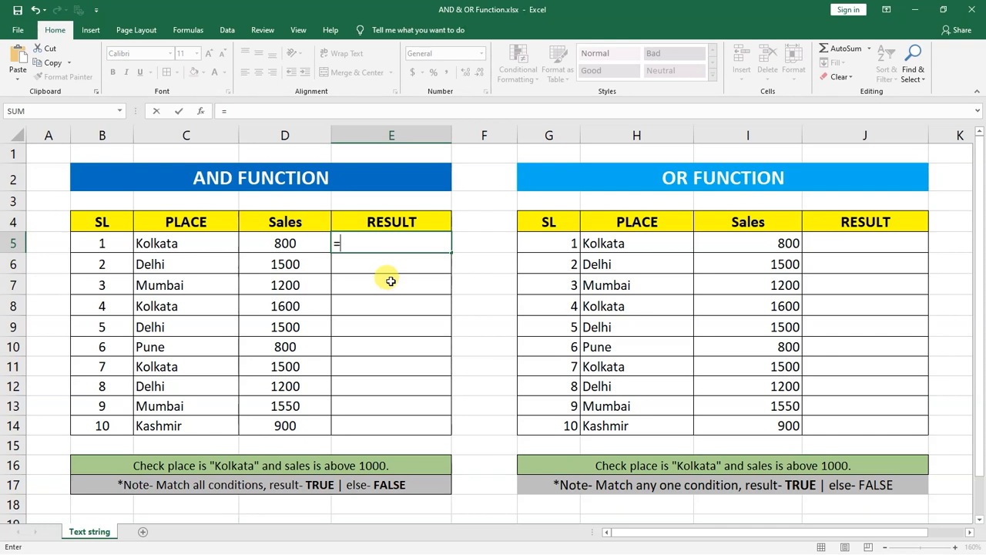
{"action": "type", "text": "A"}
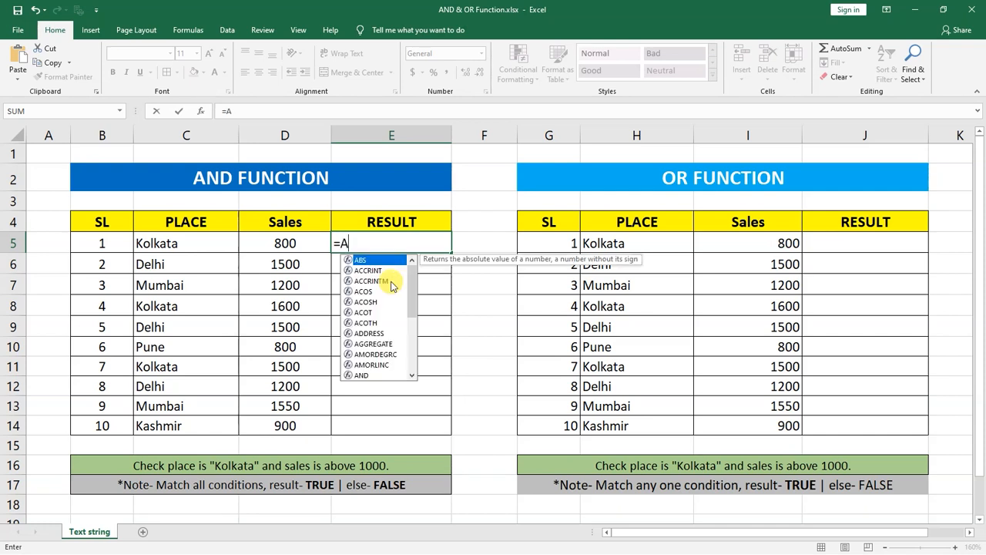
{"action": "type", "text": "ND("}
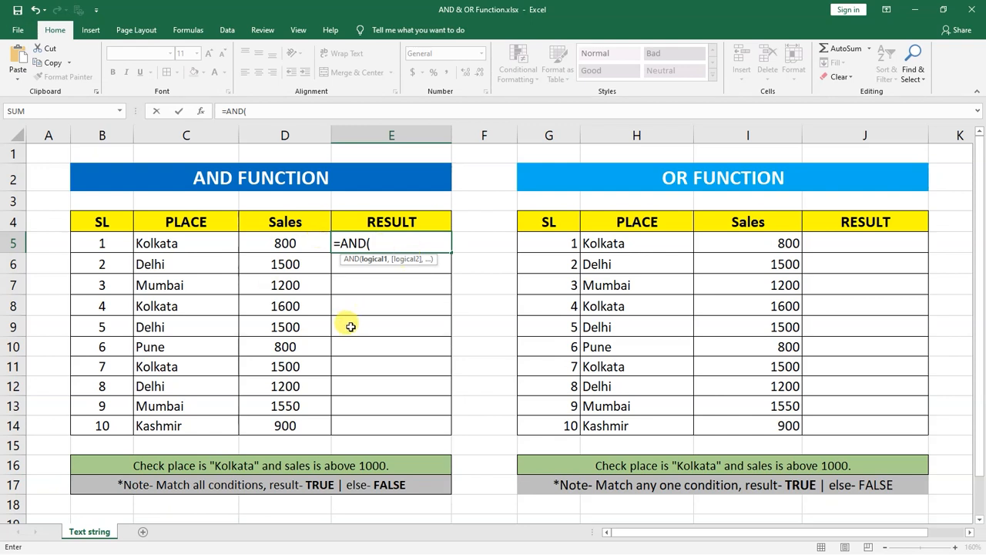
{"action": "left_click", "coordinate": [181, 245]}
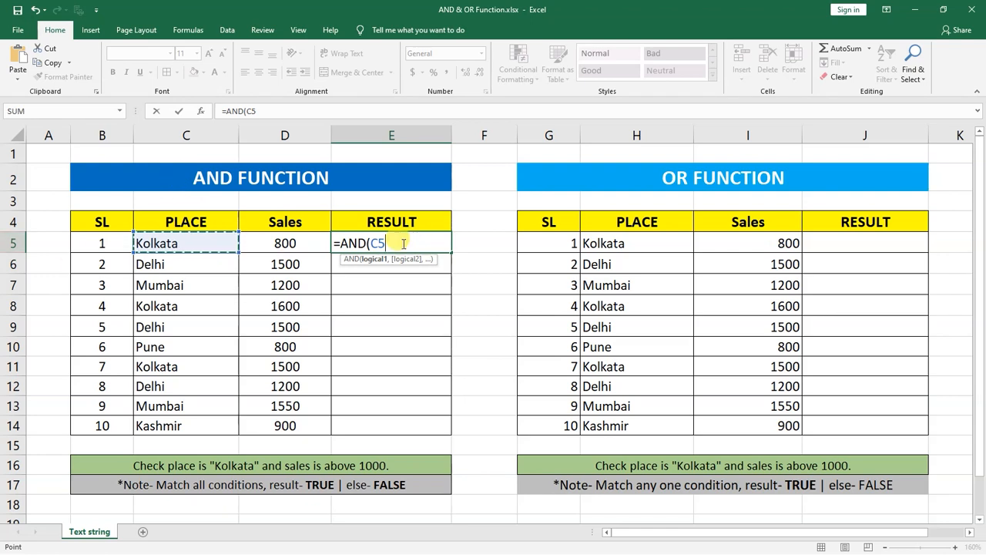
{"action": "type", "text": "=\"KOLKATA"}
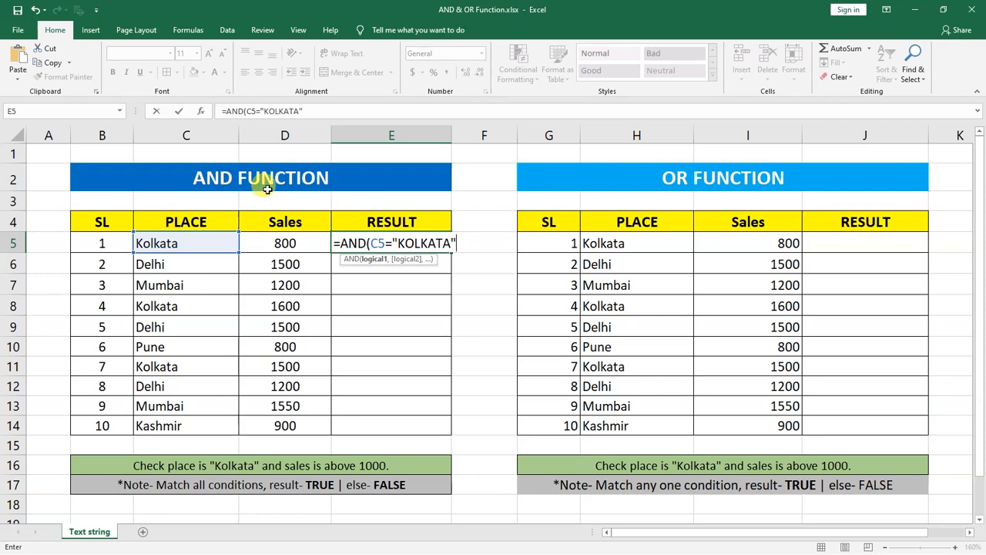
Step: Add the second condition D5>1000 to the AND formula in E5 and complete it as =AND(C5="KOLKATA",D5>1000)
{"action": "type", "text": ","}
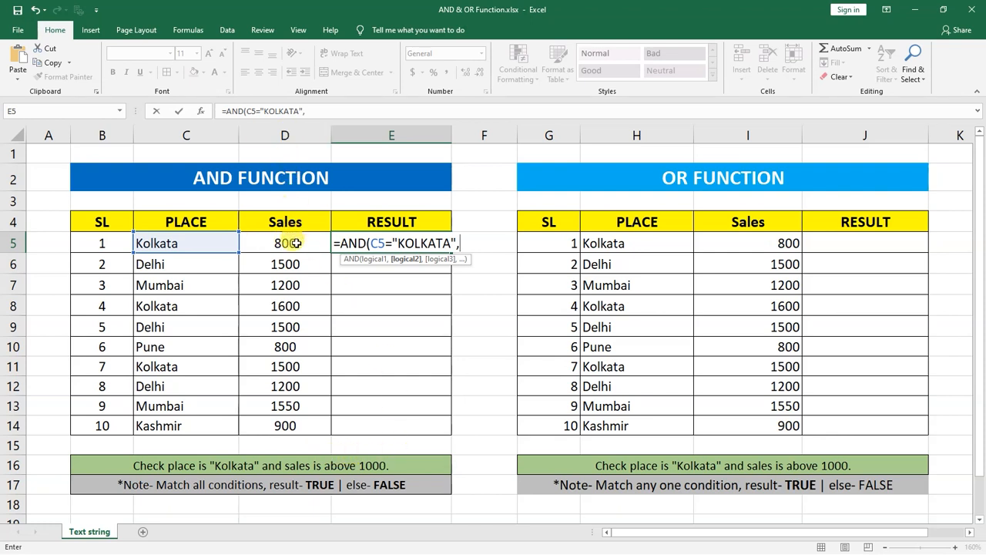
{"action": "left_click", "coordinate": [313, 243]}
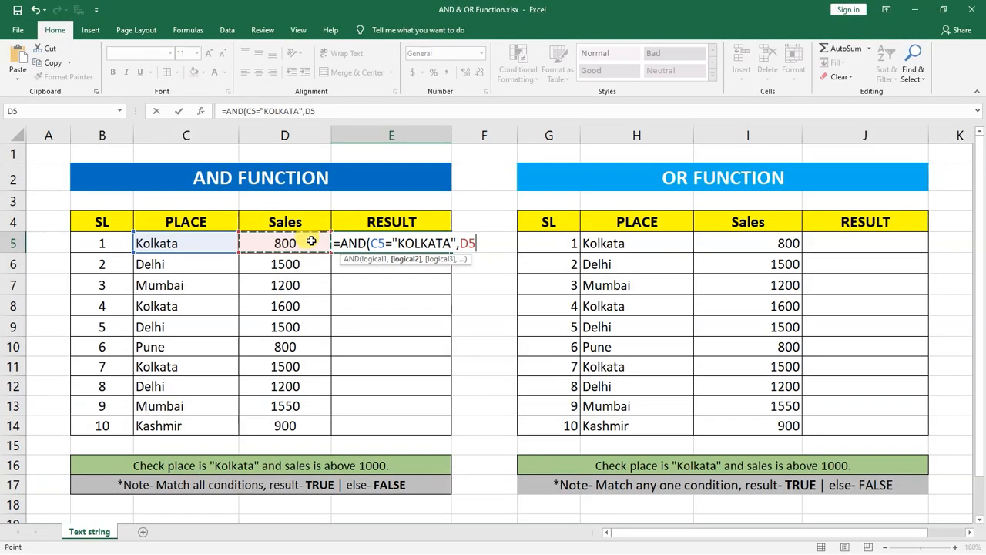
{"action": "type", "text": ">"}
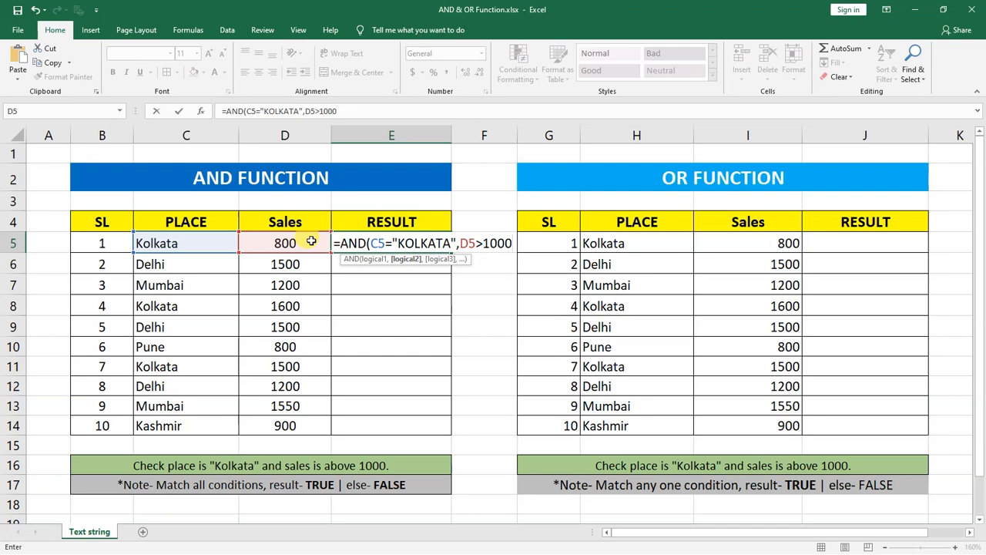
{"action": "type", "text": "1000)"}
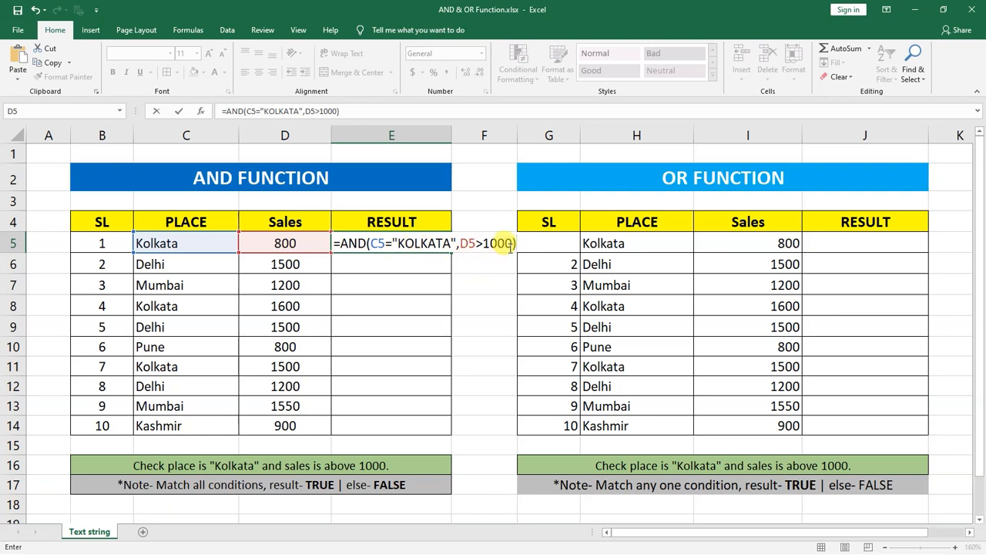
{"action": "key", "text": "Return"}
Step: Fill the AND formula from E5 down through E14 and check the row 8 result against its place and sales
{"action": "left_click", "coordinate": [433, 245]}
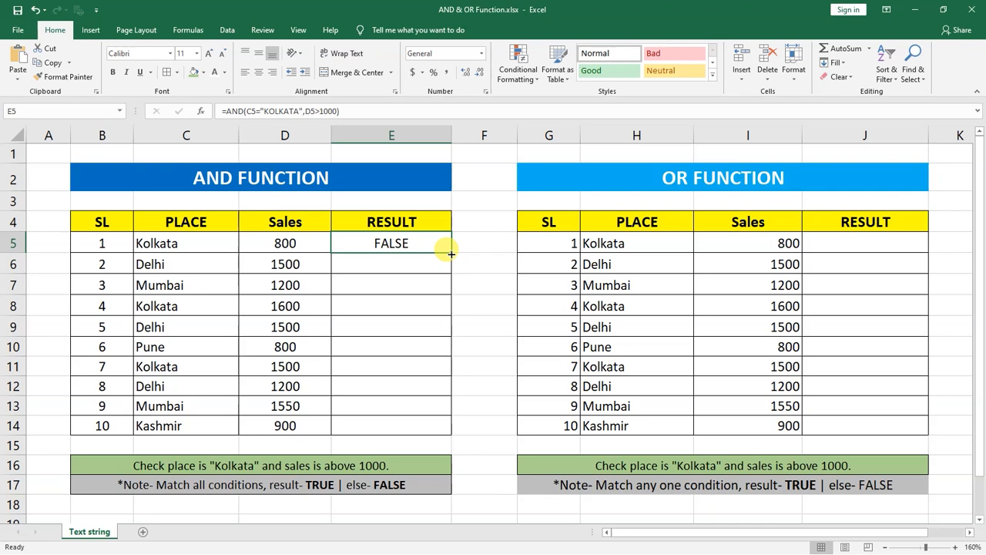
{"action": "left_click_drag", "start_coordinate": [451, 254], "coordinate": [441, 434]}
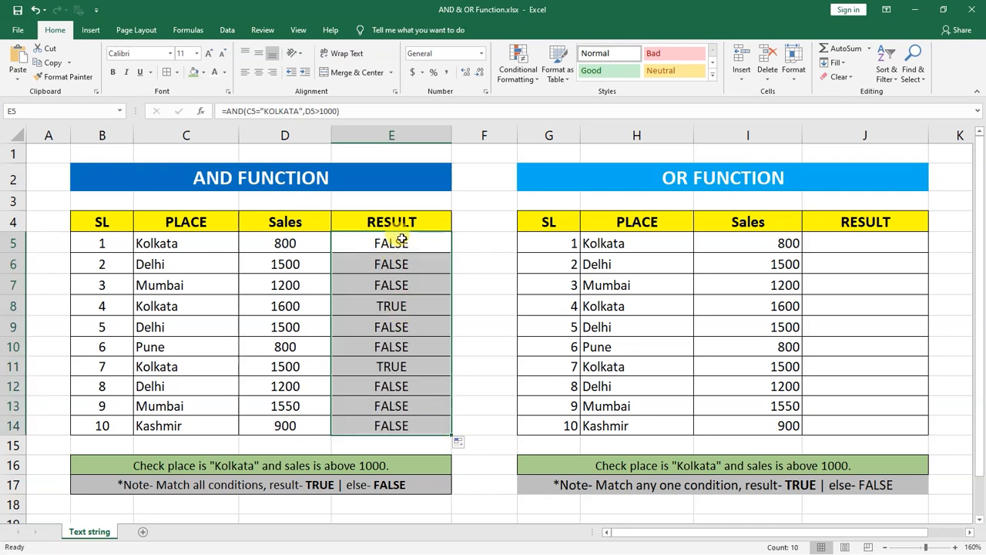
{"action": "left_click", "coordinate": [390, 309]}
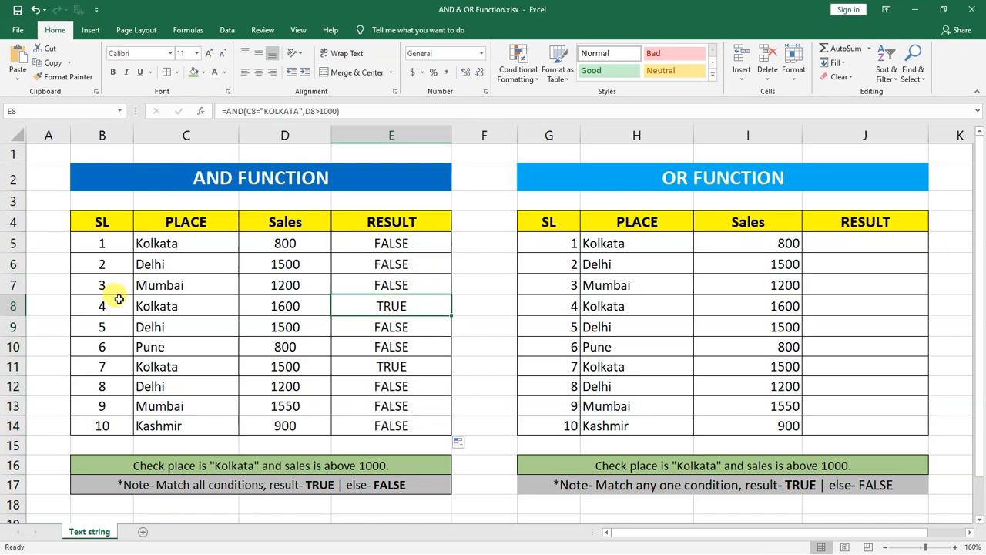
{"action": "left_click", "coordinate": [179, 307]}
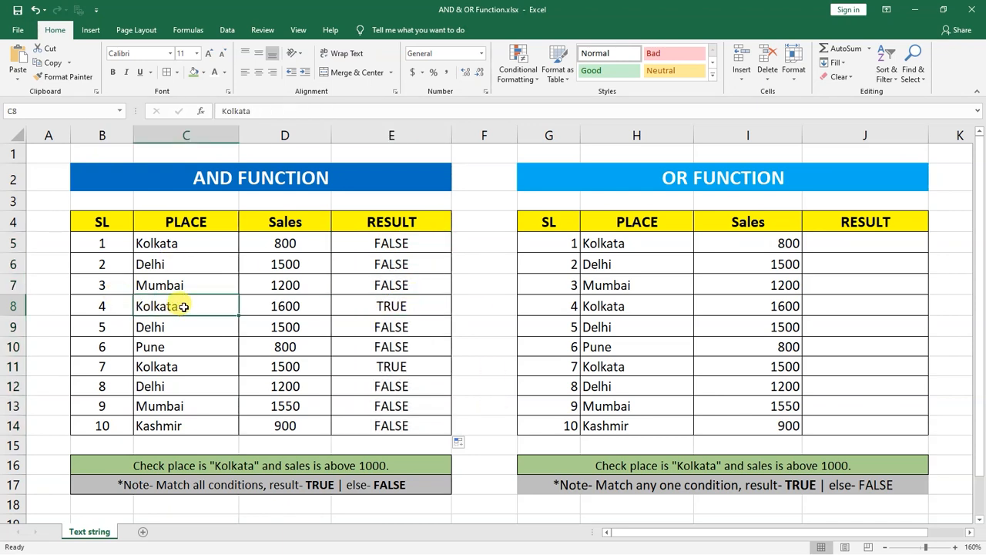
{"action": "left_click", "coordinate": [262, 306]}
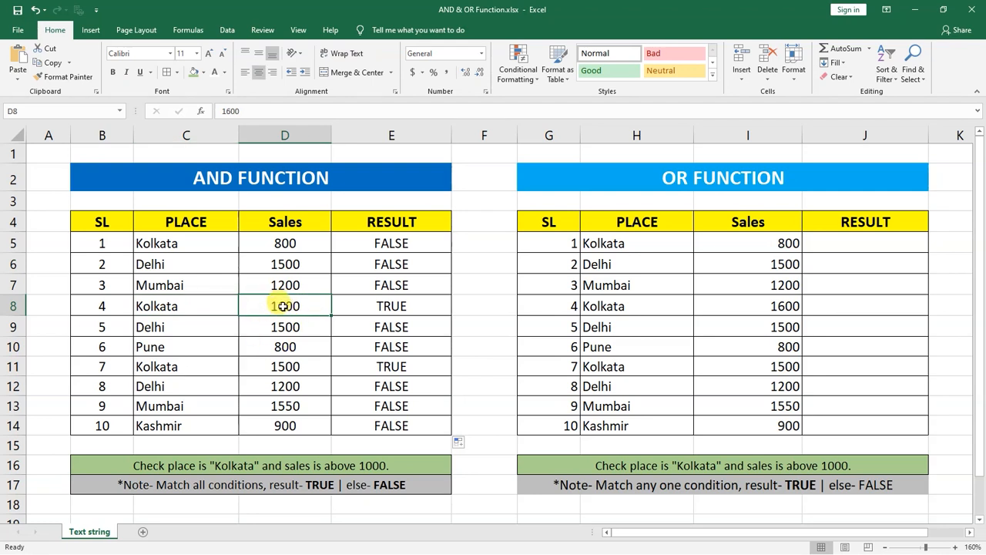
Step: Check the AND results in rows 8, 11 and 5 against each row's place and sales
{"action": "left_click", "coordinate": [401, 306]}
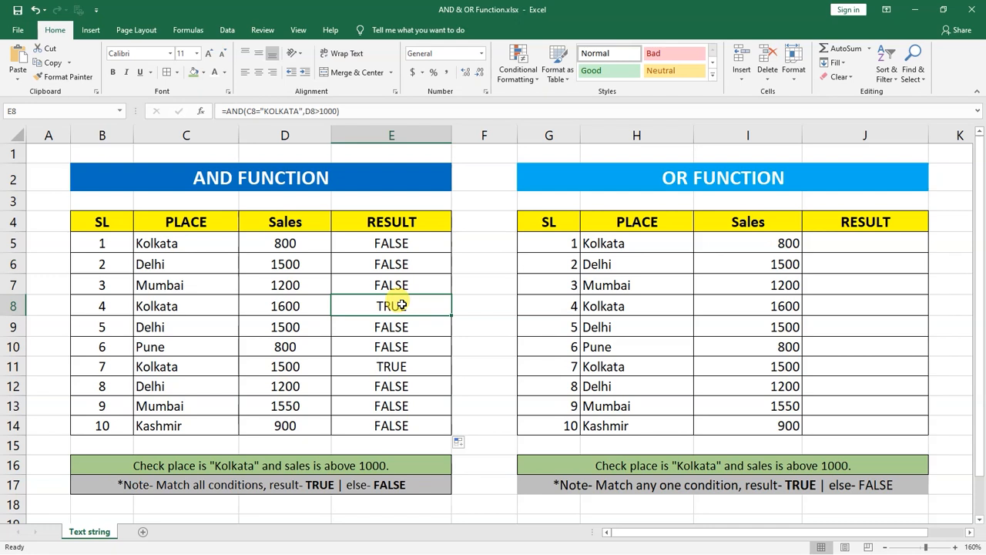
{"action": "left_click", "coordinate": [204, 365]}
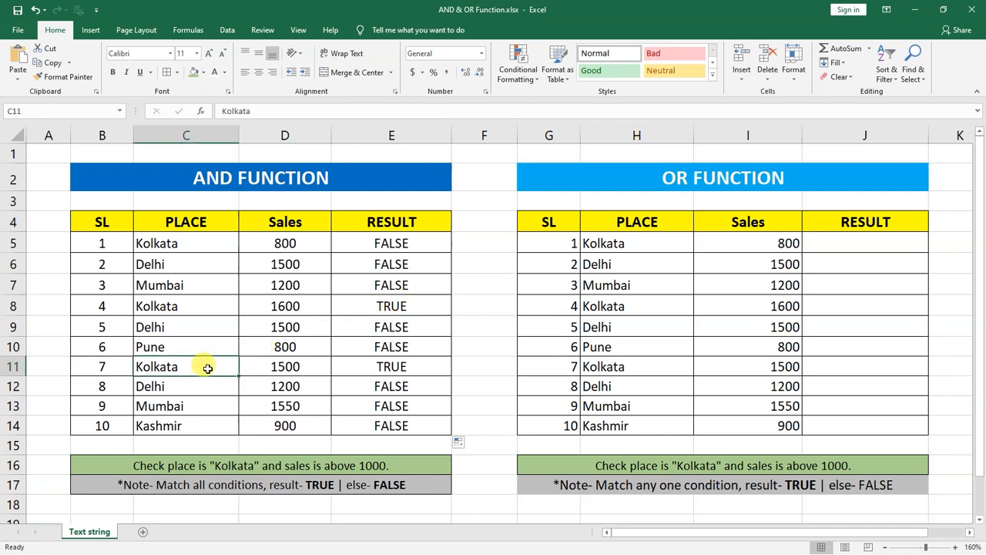
{"action": "left_click", "coordinate": [288, 367]}
{"action": "left_click", "coordinate": [401, 368]}
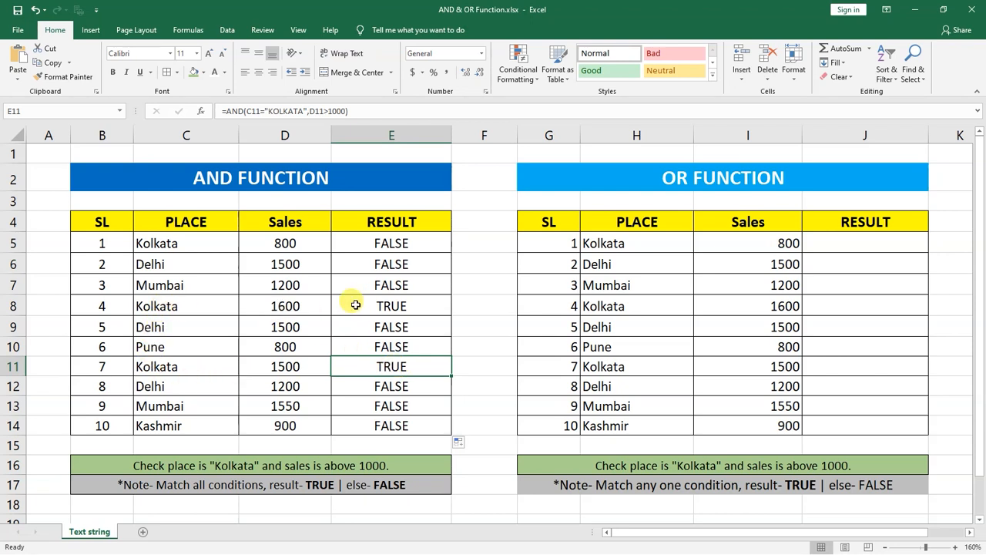
{"action": "left_click", "coordinate": [397, 243]}
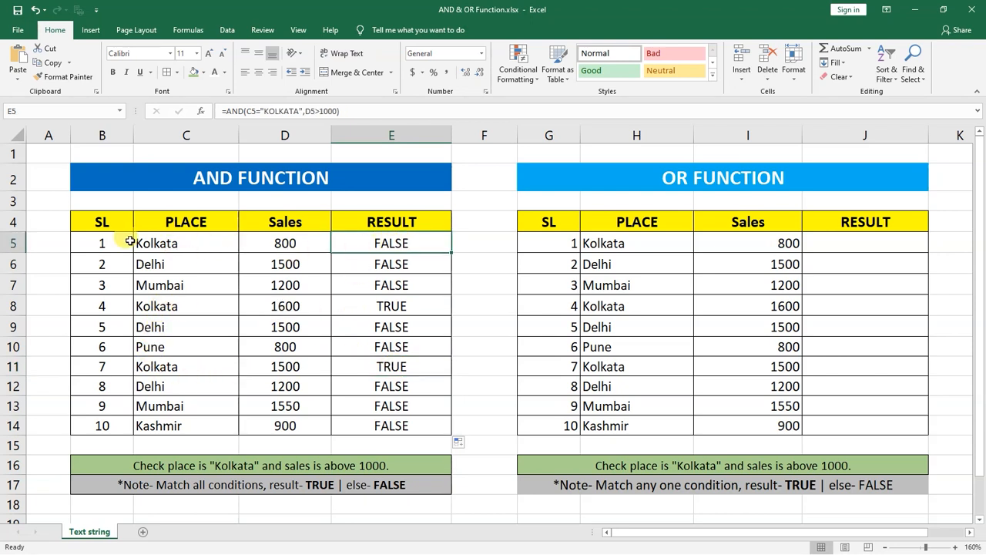
{"action": "left_click", "coordinate": [317, 245]}
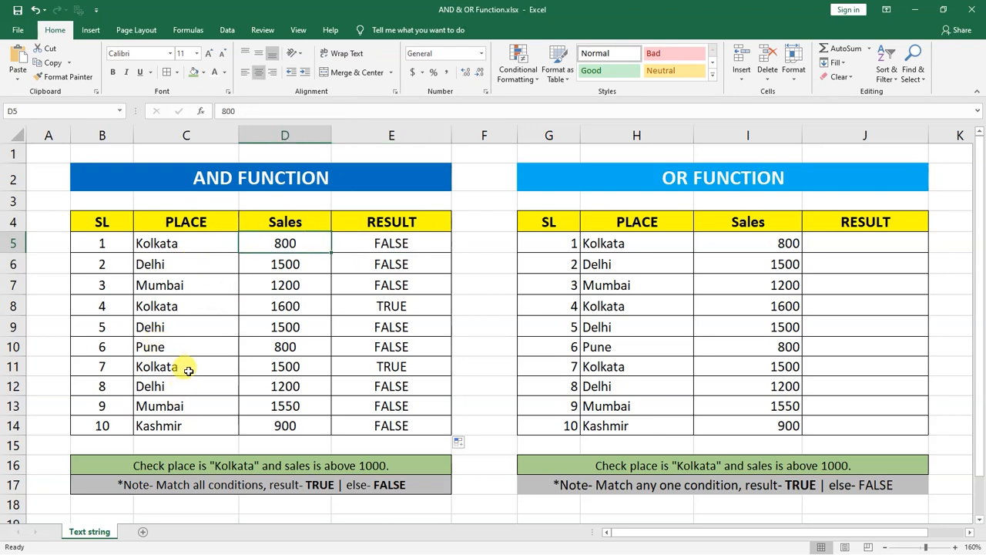
Step: Change the place in C11 to KolkataO to test the row's AND result, and restore it to Kolkata
{"action": "double_click", "coordinate": [215, 366]}
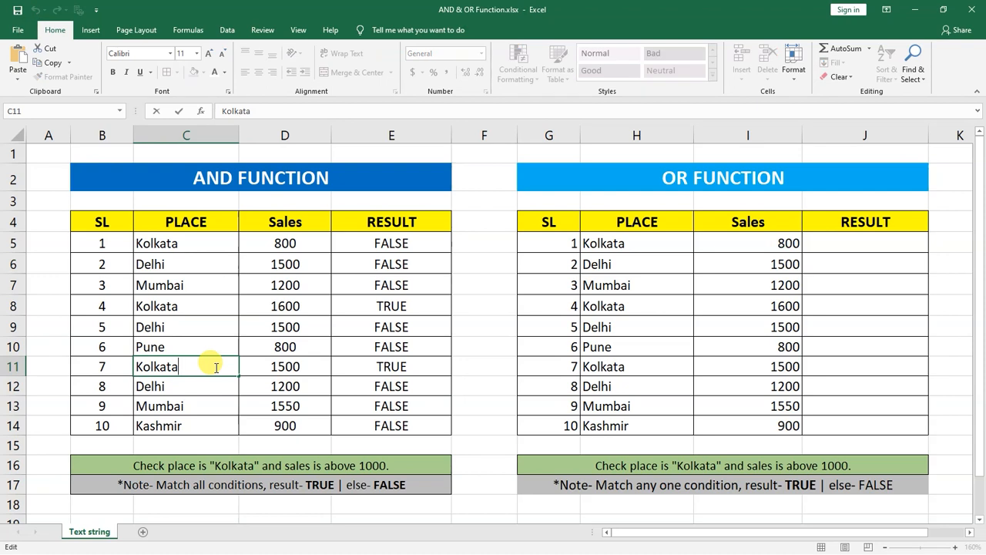
{"action": "type", "text": "O"}
{"action": "left_click", "coordinate": [210, 340]}
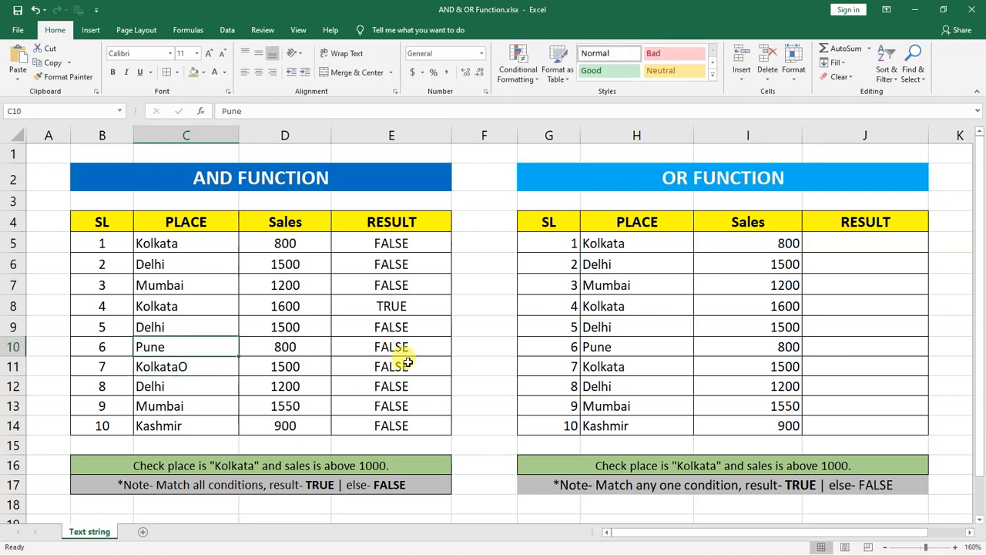
{"action": "double_click", "coordinate": [199, 367]}
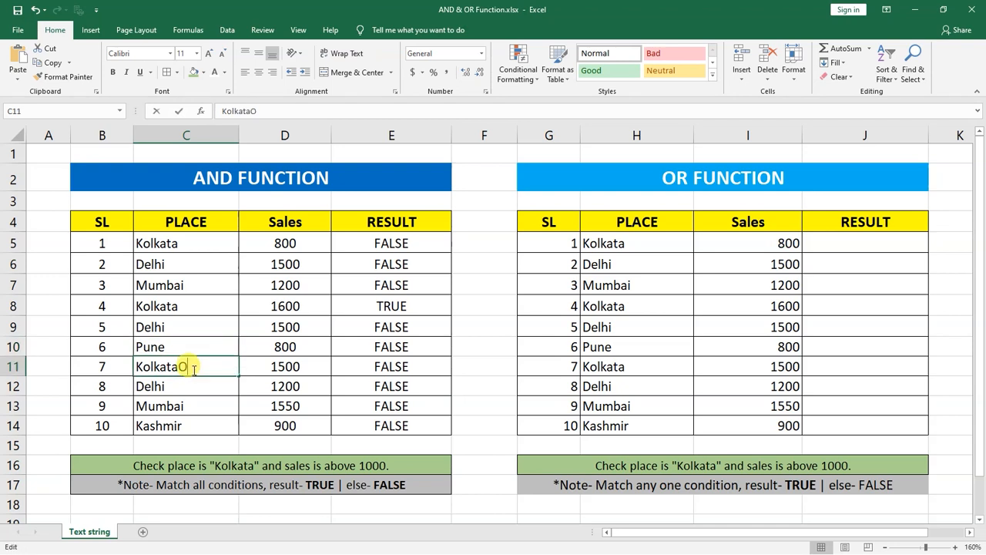
{"action": "key", "text": "BackSpace"}
{"action": "key", "text": "Return"}
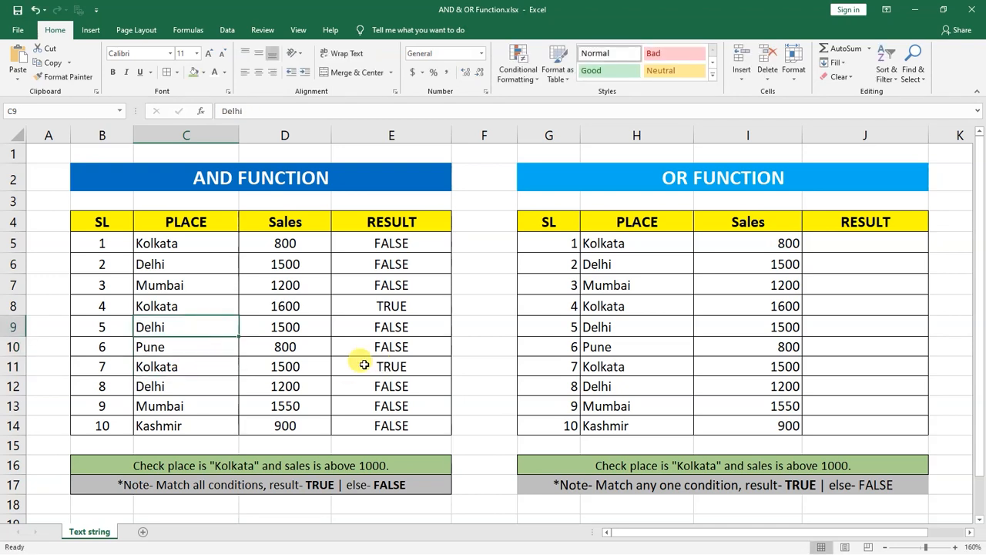
Step: Change the sales in D11 to 150 to test the row's AND result, and restore it to 1500
{"action": "left_click", "coordinate": [312, 366]}
{"action": "double_click", "coordinate": [313, 366]}
{"action": "key", "text": "BackSpace"}
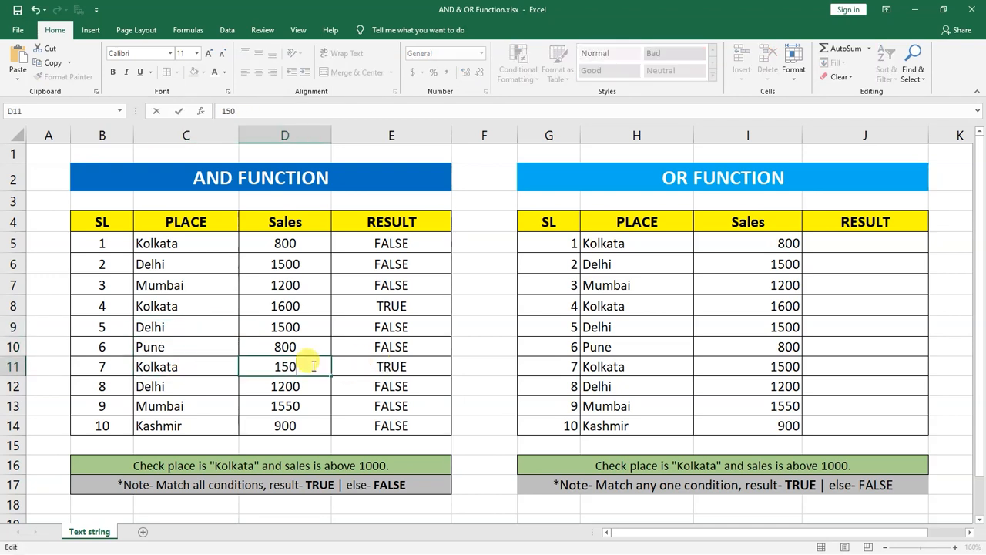
{"action": "left_click", "coordinate": [394, 314]}
{"action": "double_click", "coordinate": [306, 363]}
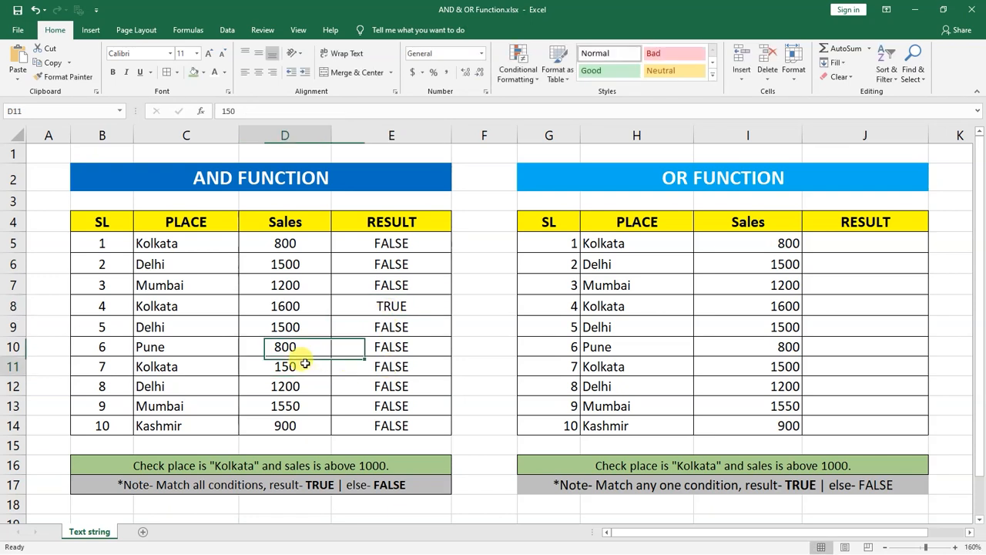
{"action": "type", "text": "0"}
{"action": "left_click", "coordinate": [399, 322]}
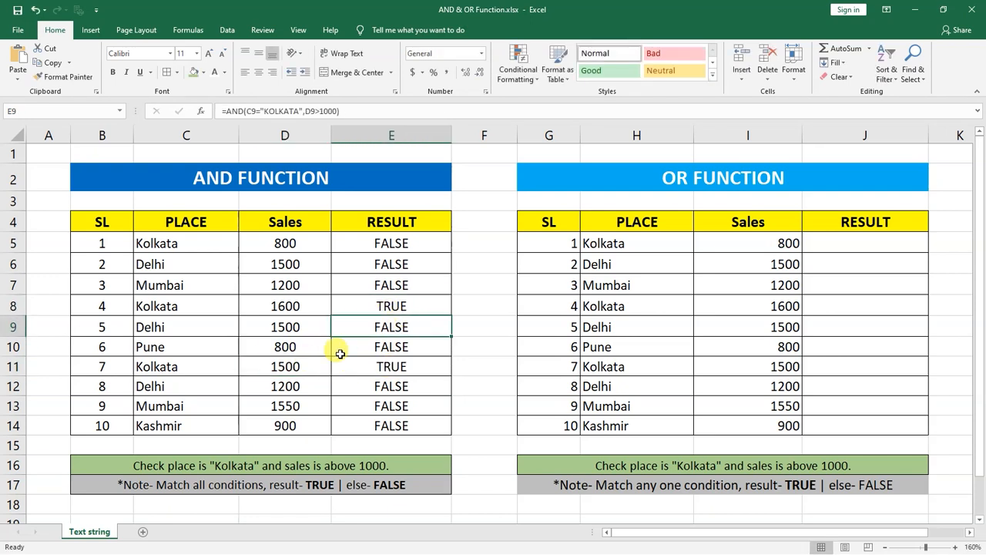
Step: Compare the AND results in rows 11 and 9 with the place and sales conditions
{"action": "left_click", "coordinate": [209, 367]}
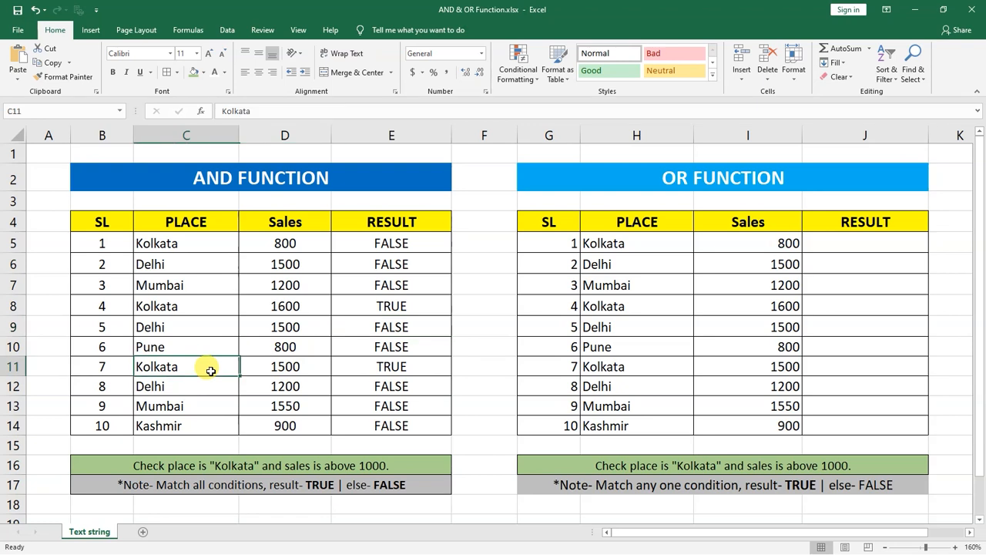
{"action": "left_click", "coordinate": [270, 374]}
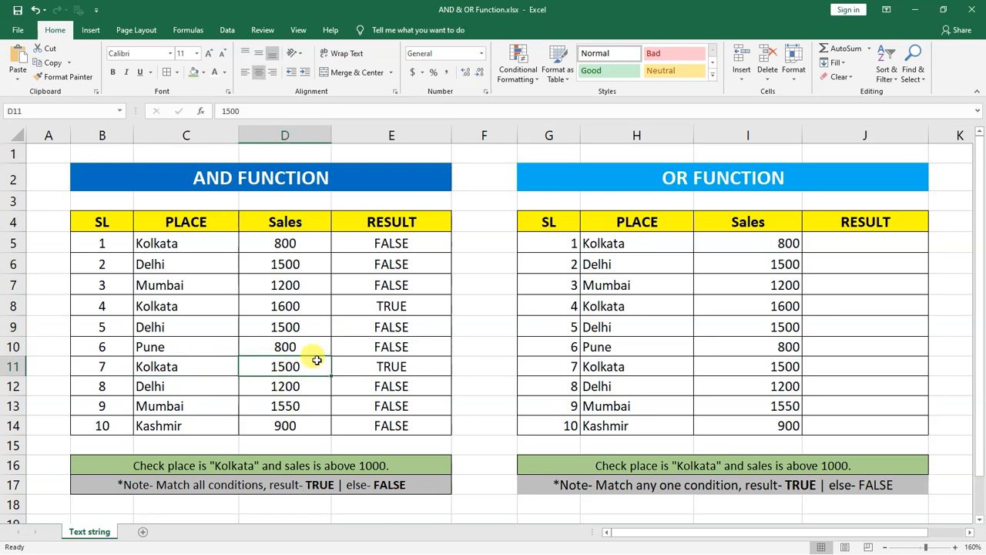
{"action": "left_click", "coordinate": [385, 366]}
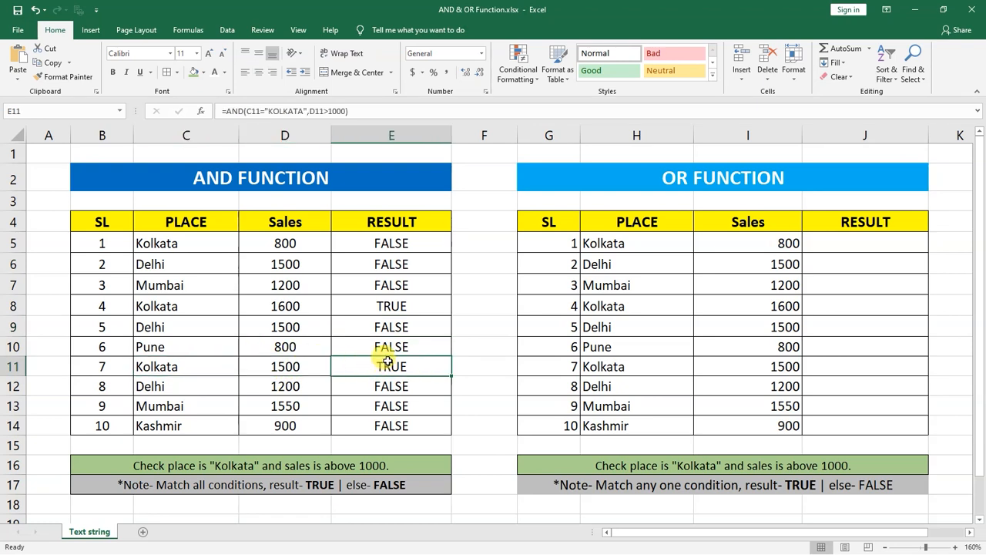
{"action": "left_click_drag", "start_coordinate": [393, 325], "coordinate": [398, 346]}
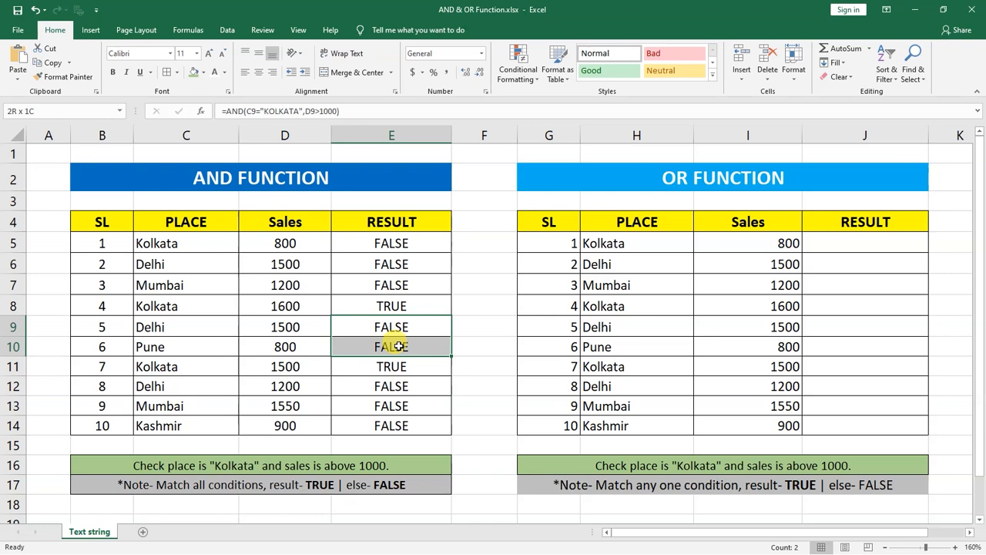
{"action": "left_click", "coordinate": [294, 324]}
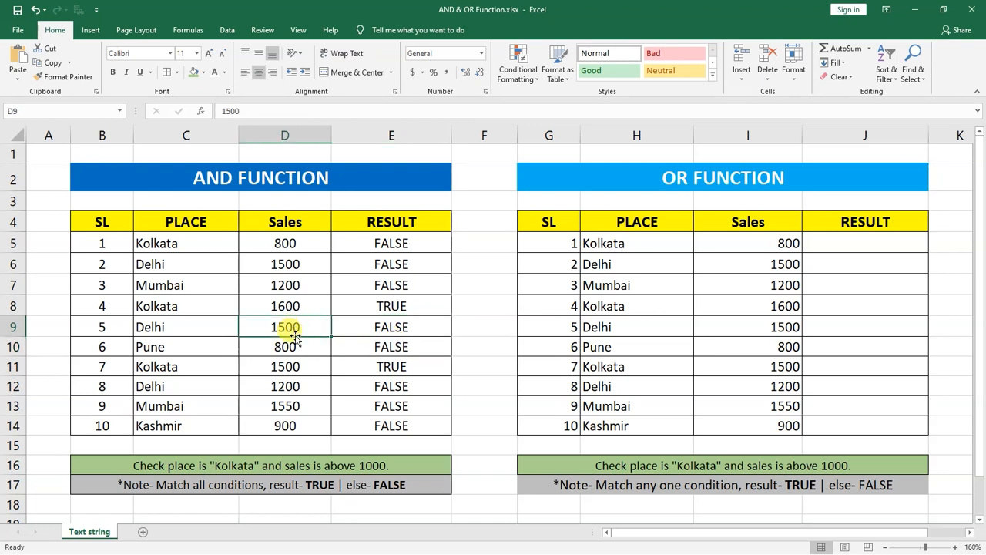
{"action": "left_click", "coordinate": [183, 323]}
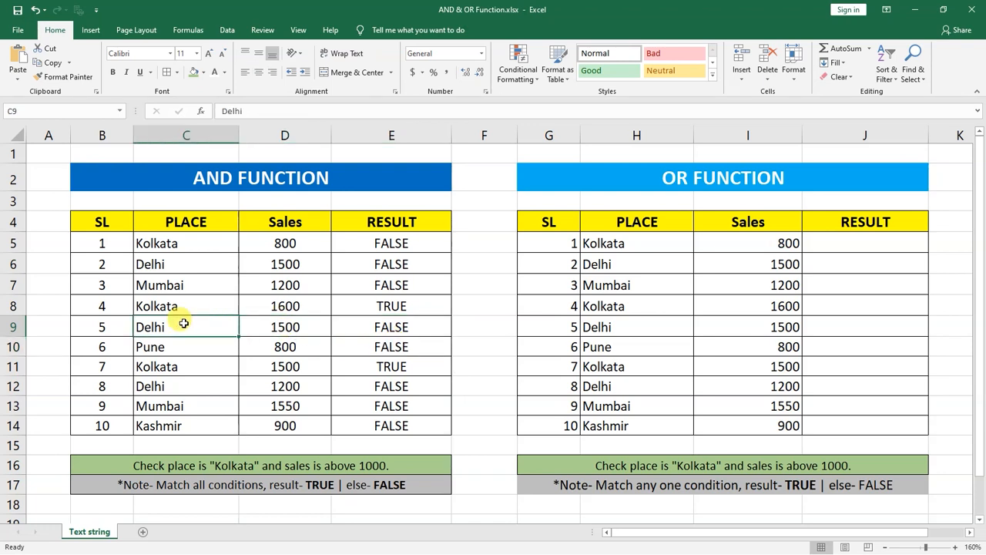
Step: Compare the place and sales in rows 7 and 8 with their AND results in E7 and E8
{"action": "left_click", "coordinate": [294, 285]}
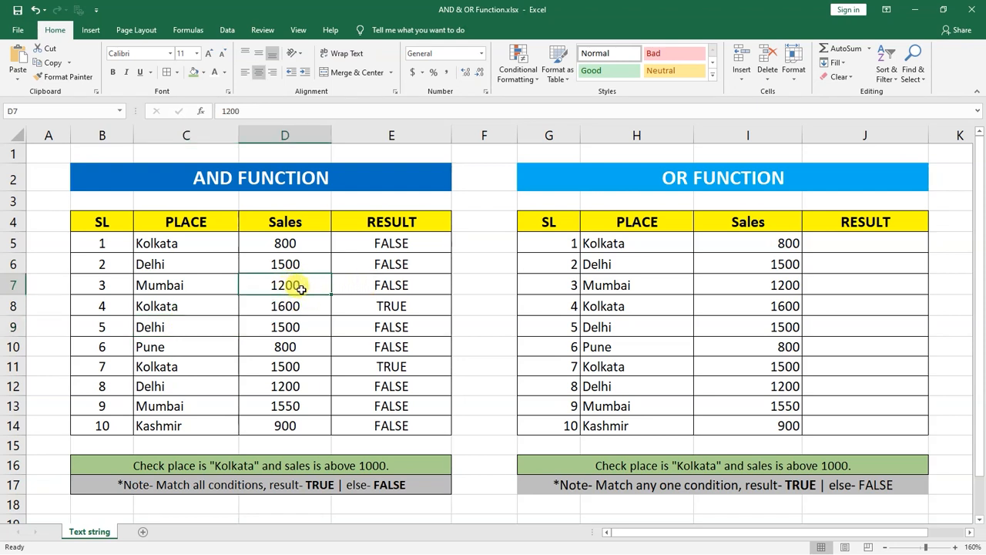
{"action": "left_click", "coordinate": [188, 285]}
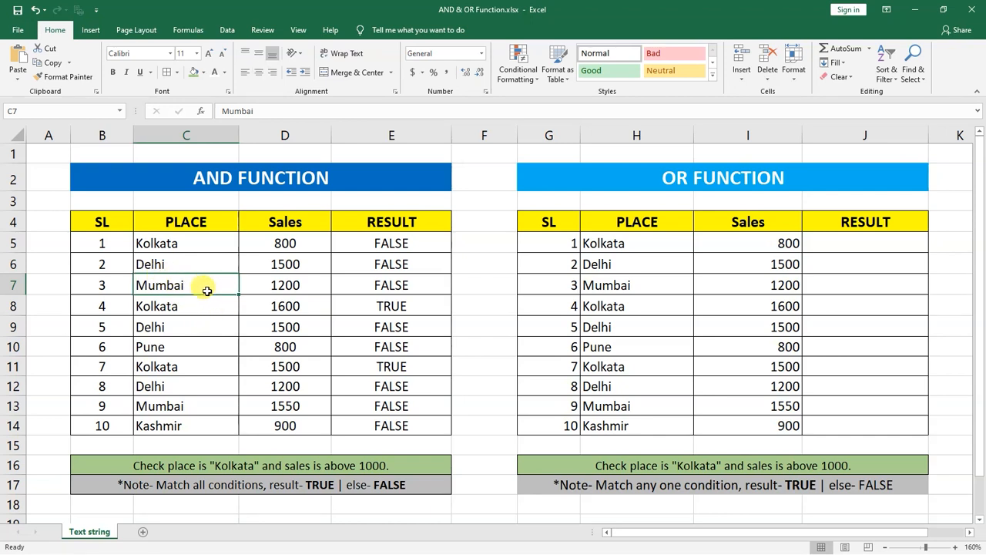
{"action": "left_click", "coordinate": [385, 289]}
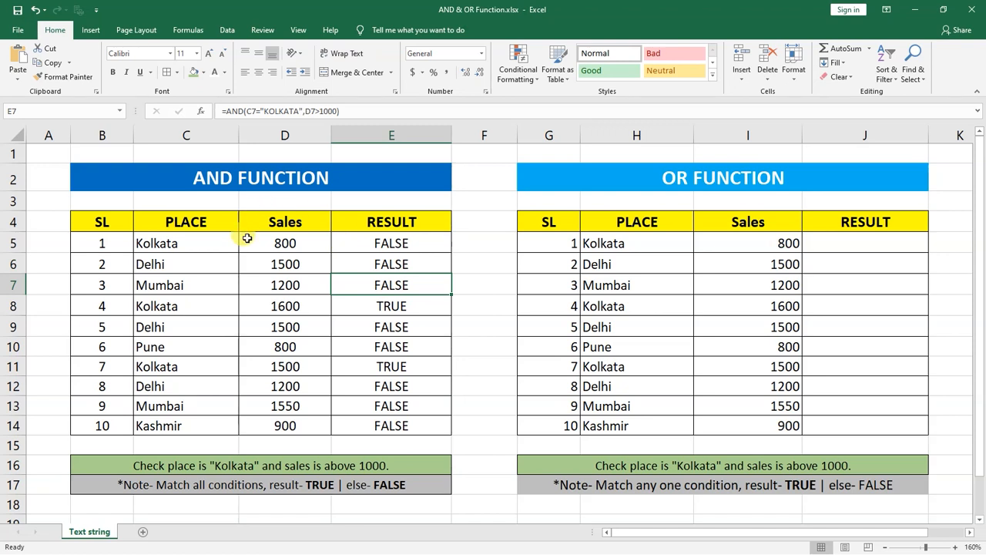
{"action": "left_click", "coordinate": [183, 298]}
{"action": "left_click", "coordinate": [288, 301]}
{"action": "left_click", "coordinate": [201, 301]}
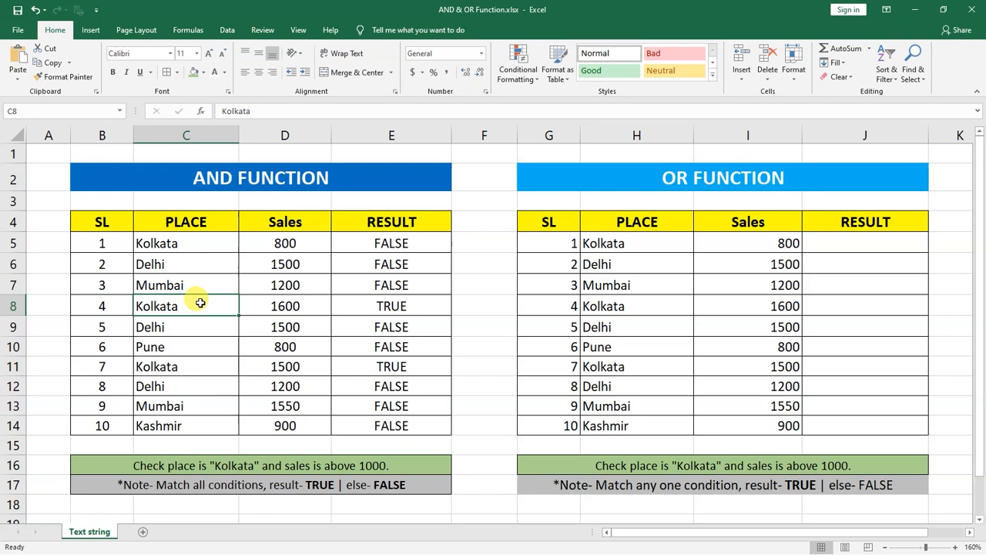
{"action": "left_click", "coordinate": [361, 308]}
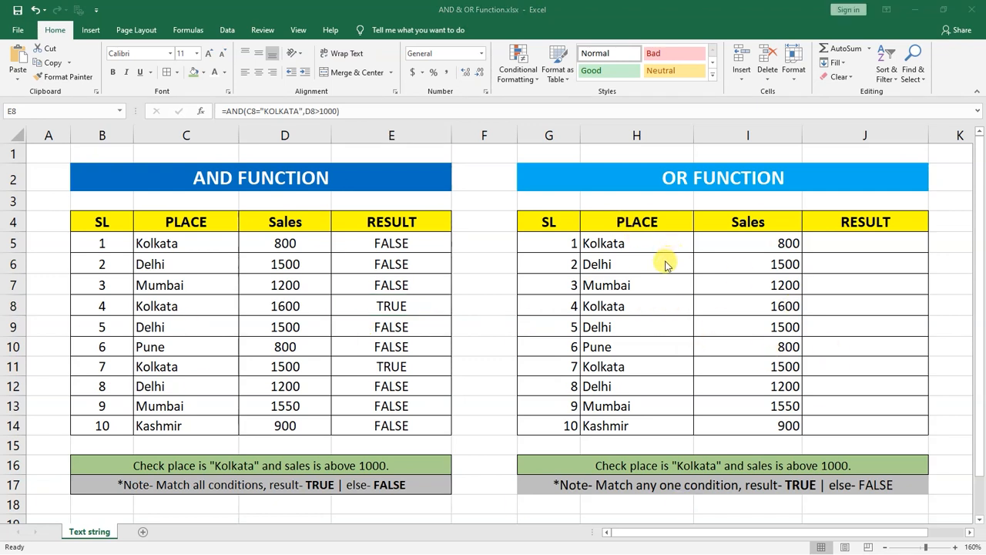
Step: Review the OR table's condition text against its place and sales columns
{"action": "left_click", "coordinate": [598, 467]}
{"action": "left_click_drag", "start_coordinate": [630, 244], "coordinate": [634, 418]}
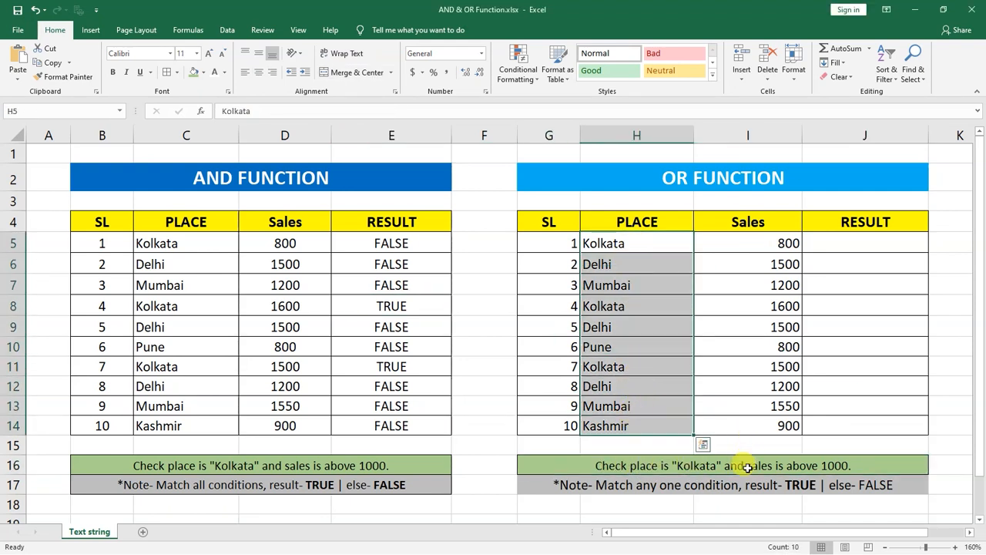
{"action": "left_click_drag", "start_coordinate": [730, 255], "coordinate": [730, 406]}
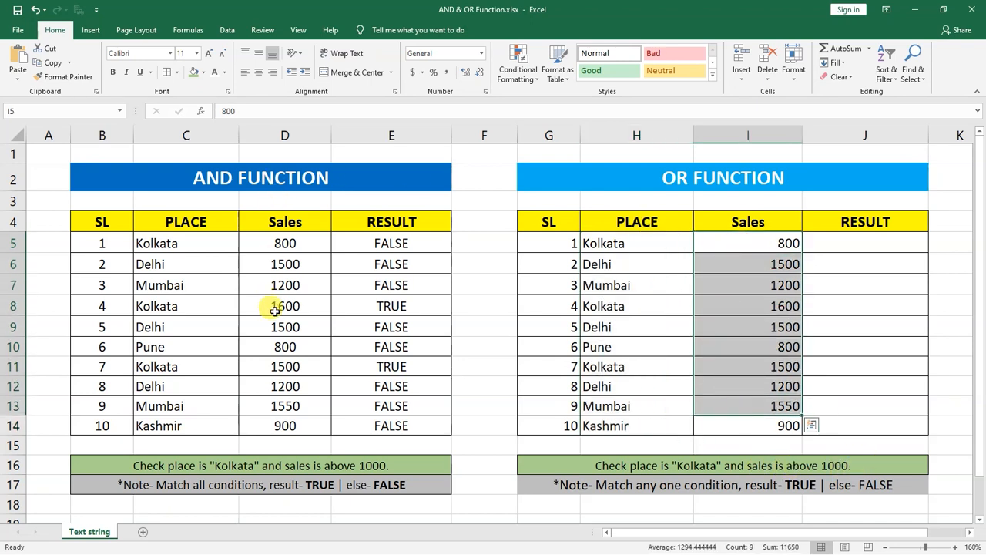
{"action": "left_click", "coordinate": [765, 239]}
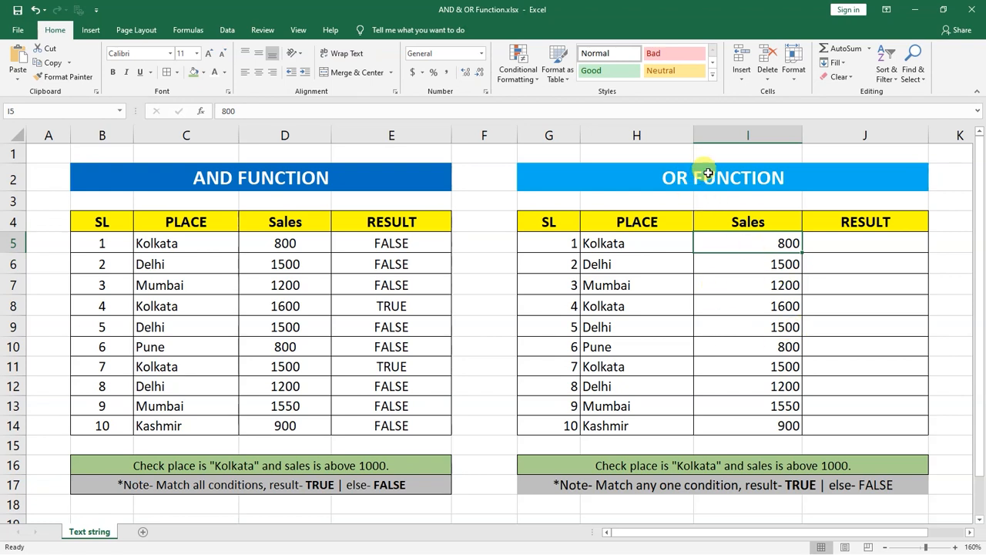
Step: Compare the place in H7 and the sales in I7 with the OR conditions for the result in J7
{"action": "left_click", "coordinate": [648, 280]}
{"action": "left_click", "coordinate": [746, 282]}
{"action": "left_click", "coordinate": [660, 283]}
{"action": "left_click", "coordinate": [718, 285]}
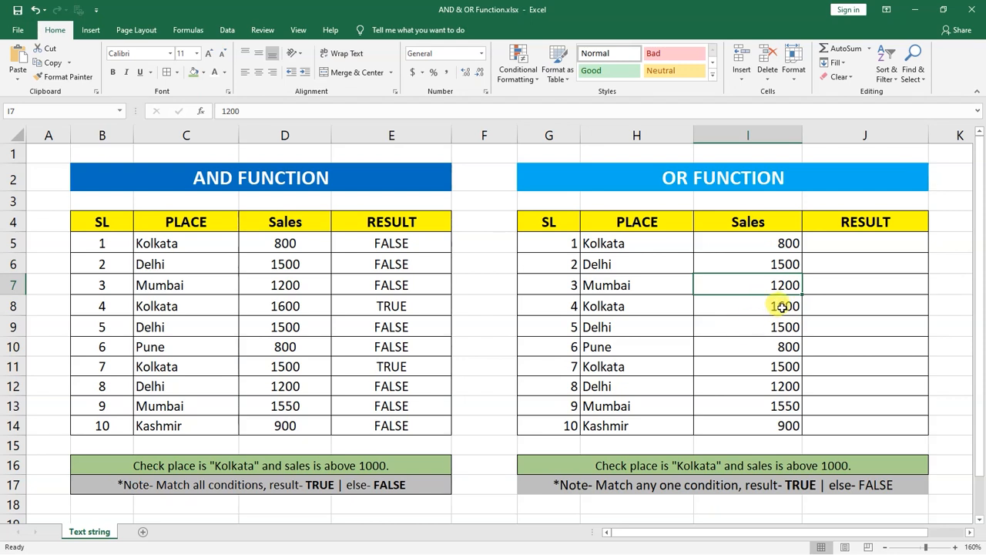
{"action": "left_click", "coordinate": [678, 281]}
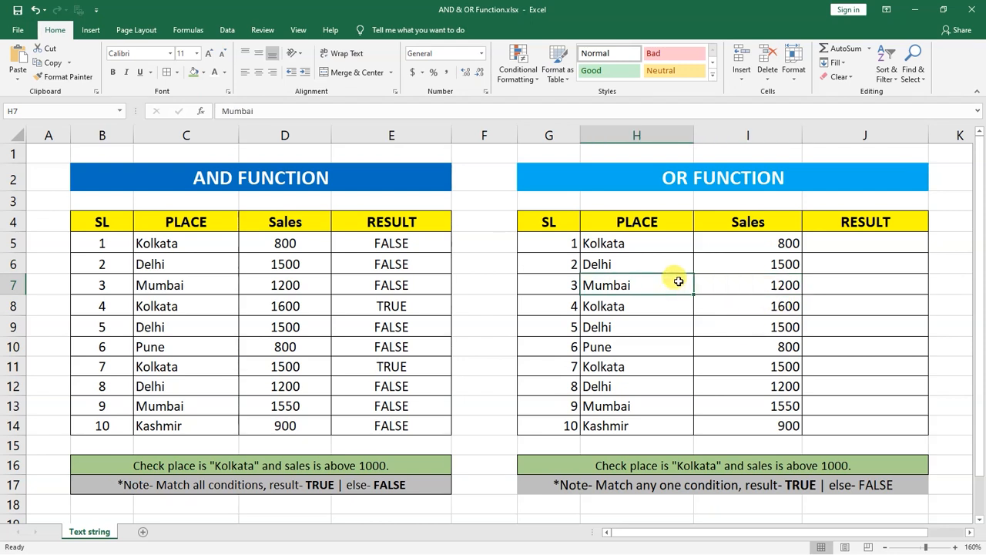
{"action": "left_click", "coordinate": [838, 283]}
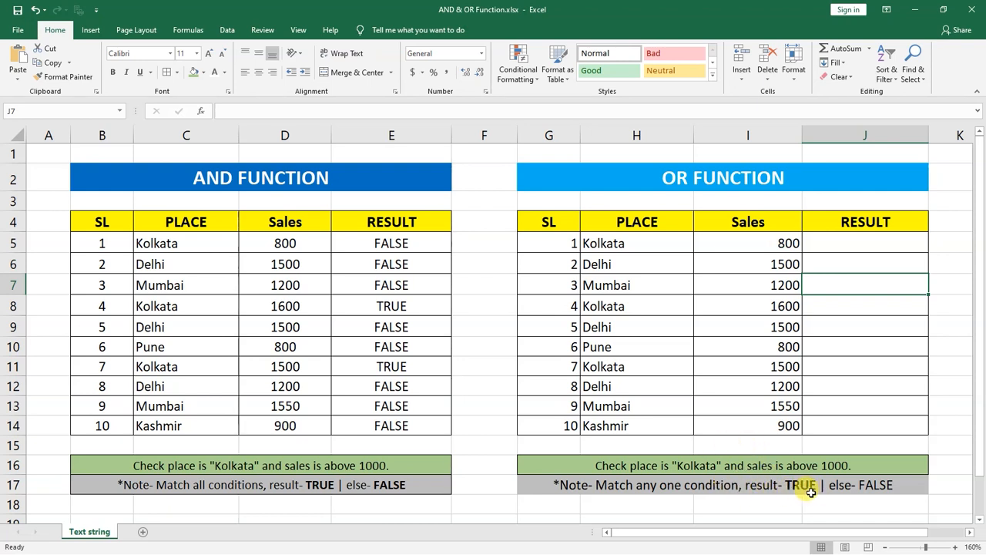
Step: Enter the formula =OR(H5="KOLKATA",I5>1000) in J5 of the OR table
{"action": "left_click", "coordinate": [837, 240]}
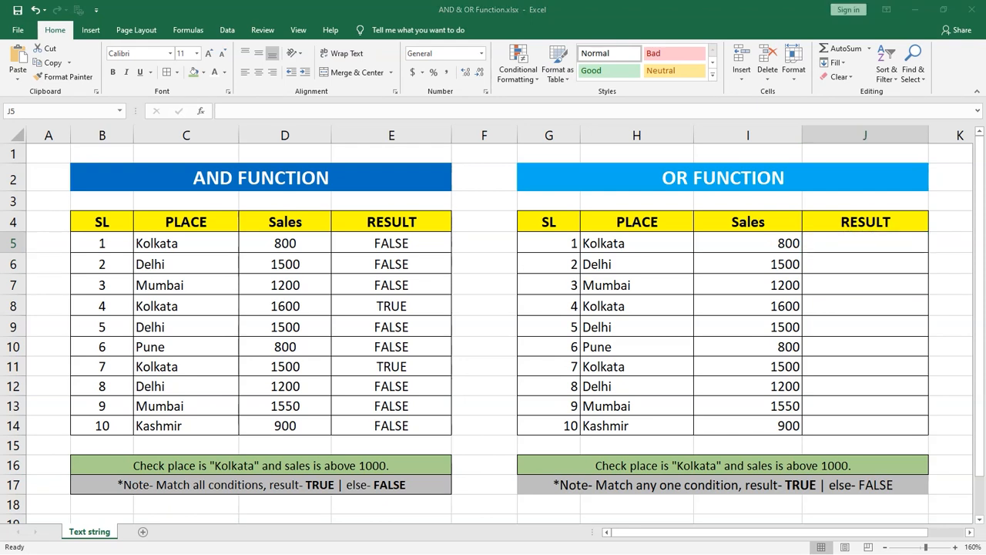
{"action": "double_click", "coordinate": [817, 244]}
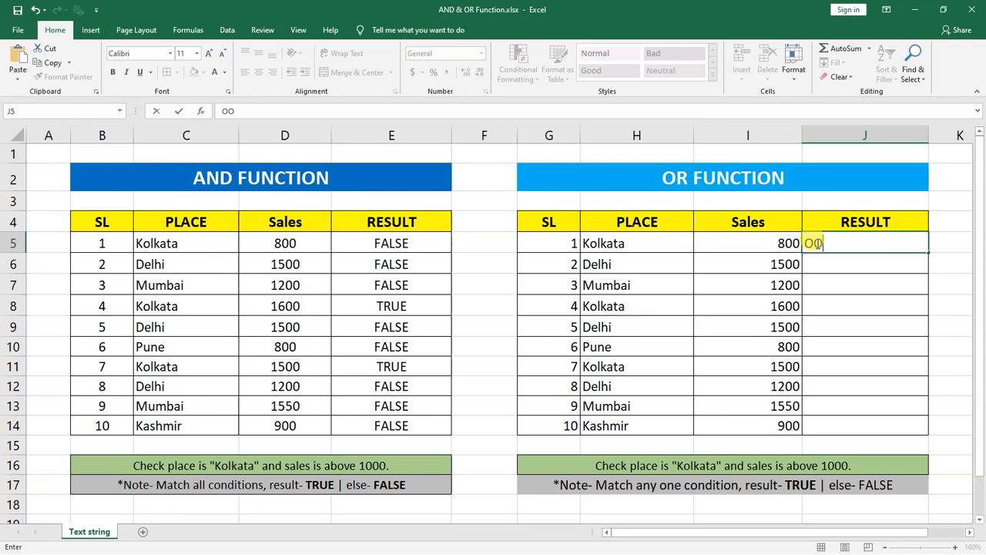
{"action": "type", "text": "=OR"}
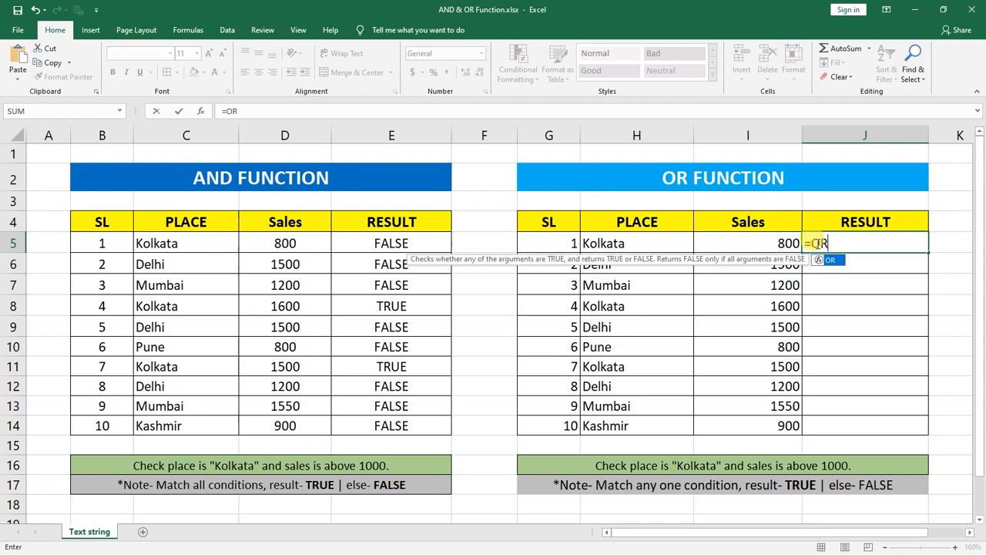
{"action": "type", "text": "("}
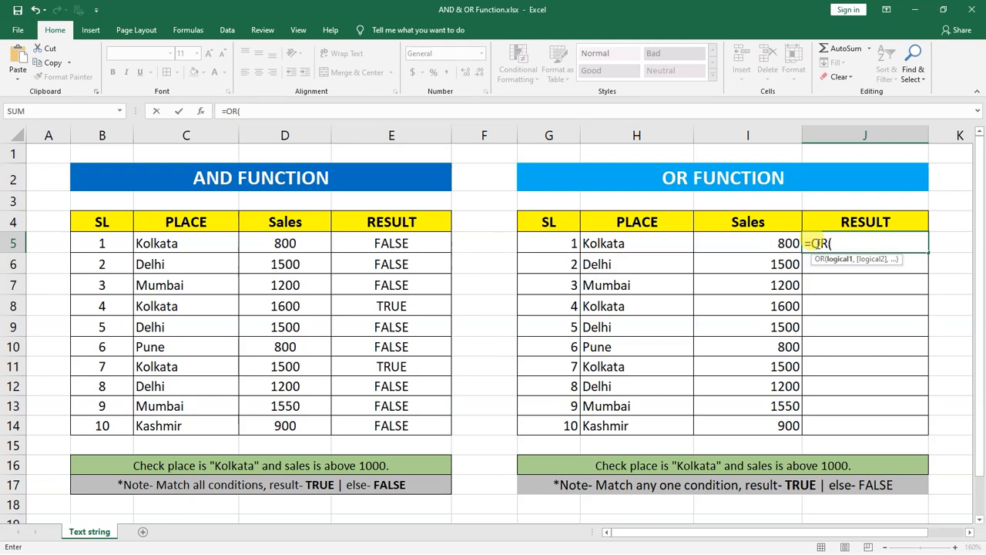
{"action": "left_click", "coordinate": [652, 247]}
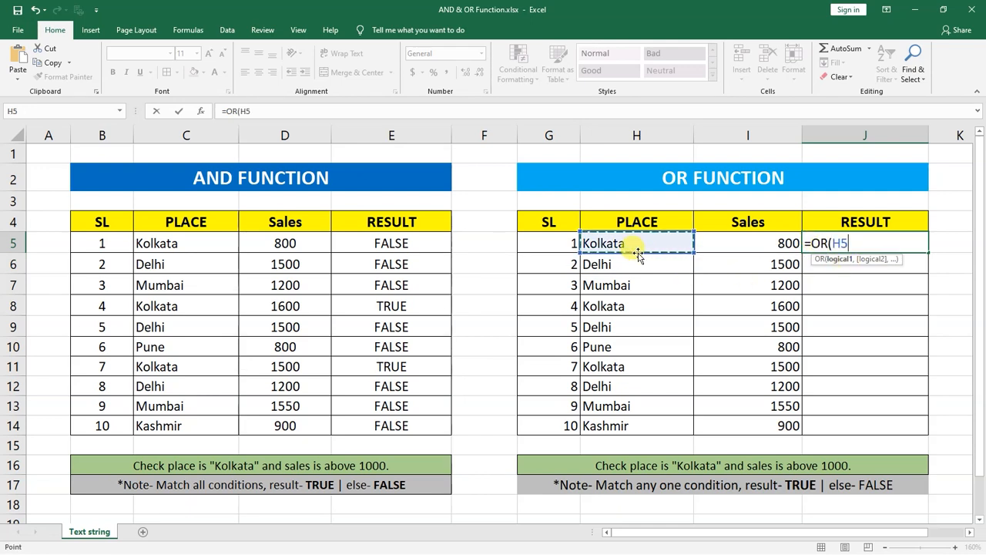
{"action": "type", "text": "=\"KOLKATA"}
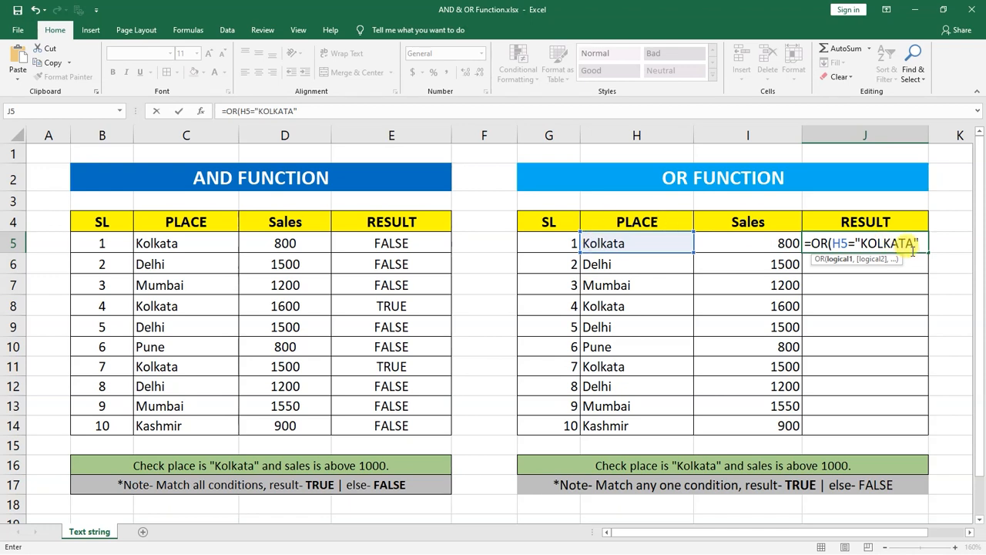
{"action": "type", "text": ","}
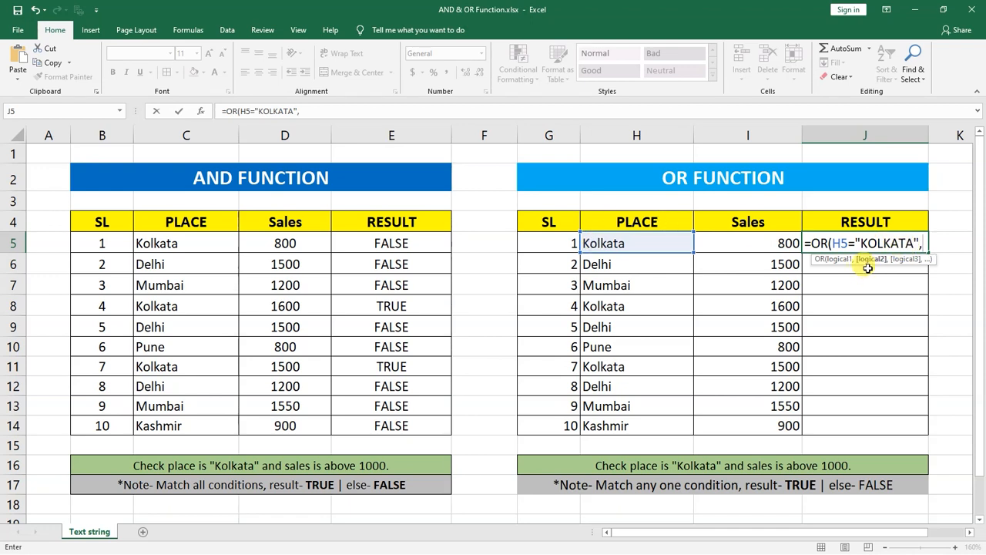
{"action": "left_click", "coordinate": [772, 245]}
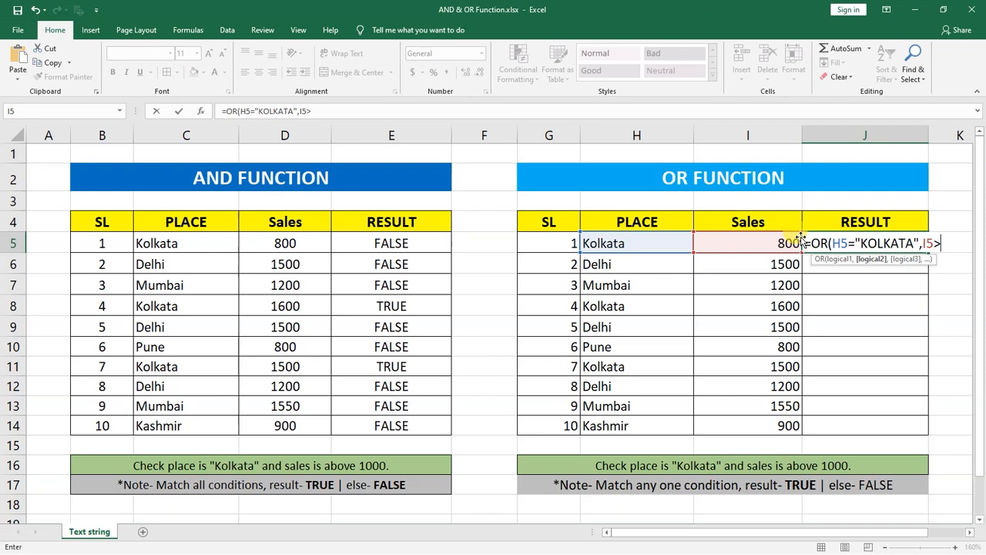
{"action": "type", "text": ">1000)"}
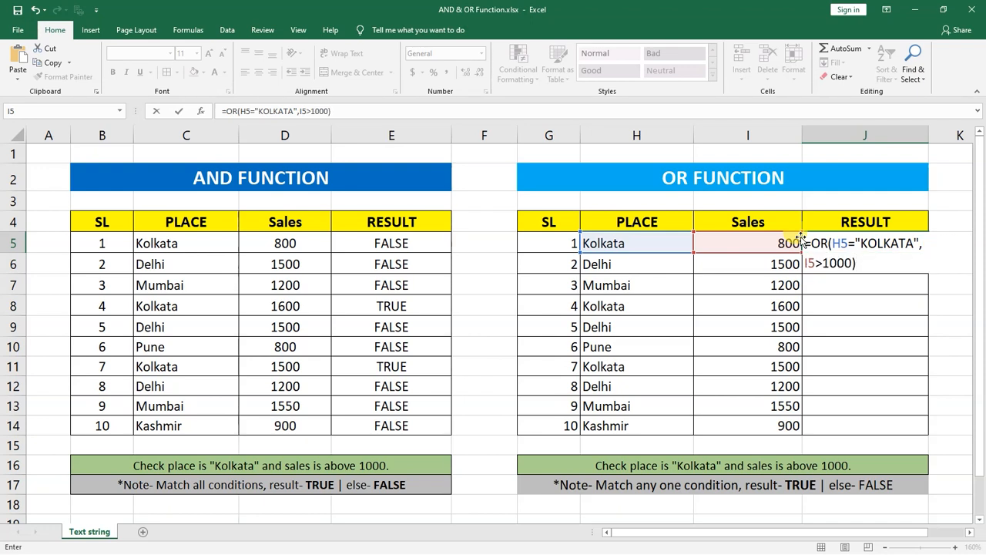
{"action": "key", "text": "Return"}
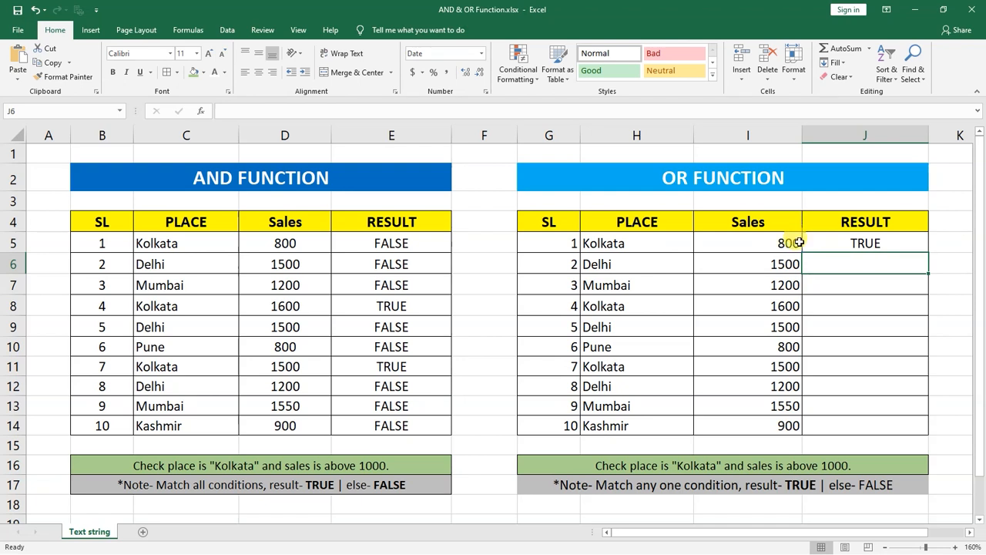
Step: Check the OR formula and result in J5 against the place in H5 and the sales in I5
{"action": "left_click", "coordinate": [870, 245]}
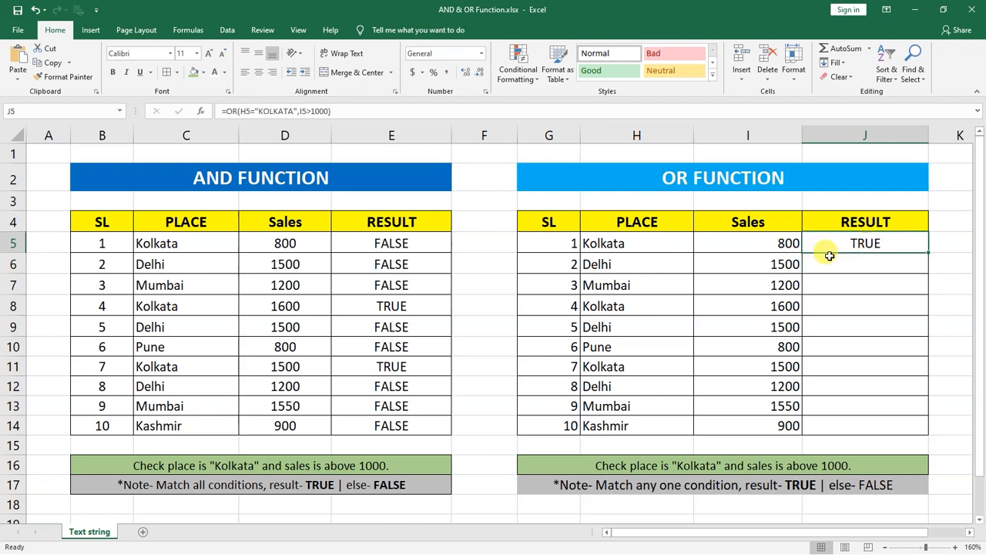
{"action": "left_click", "coordinate": [619, 242]}
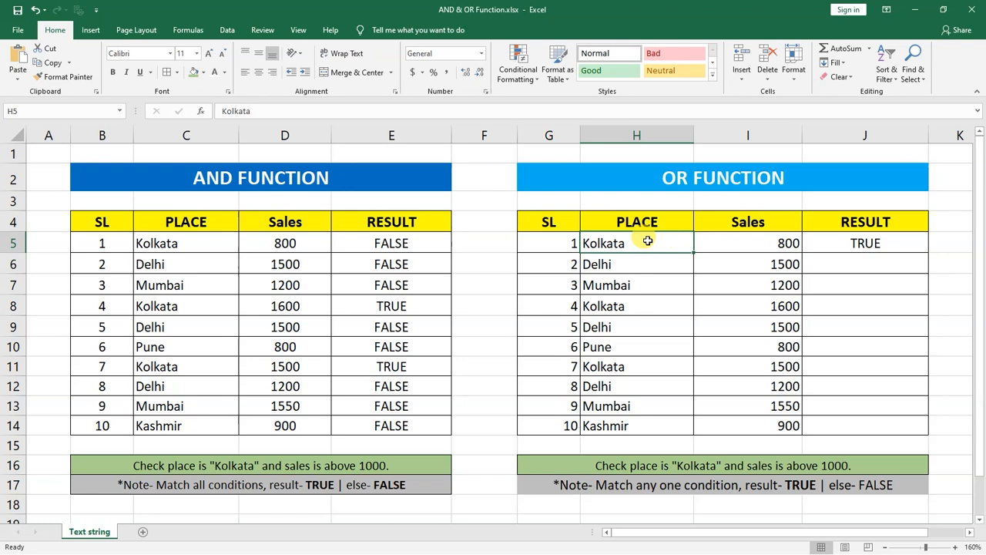
{"action": "left_click", "coordinate": [757, 241]}
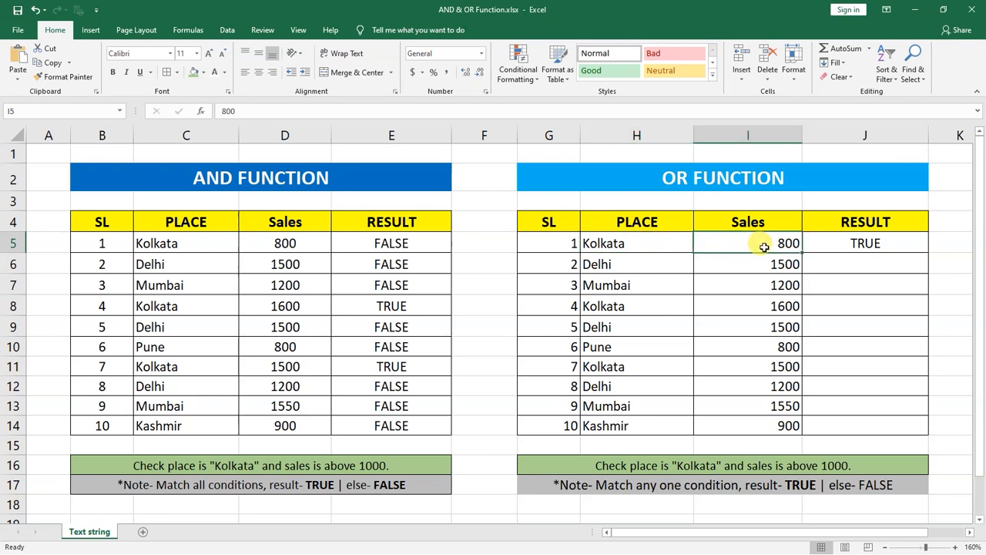
{"action": "left_click", "coordinate": [856, 244]}
{"action": "left_click", "coordinate": [664, 241]}
{"action": "left_click", "coordinate": [723, 244]}
{"action": "left_click", "coordinate": [657, 245]}
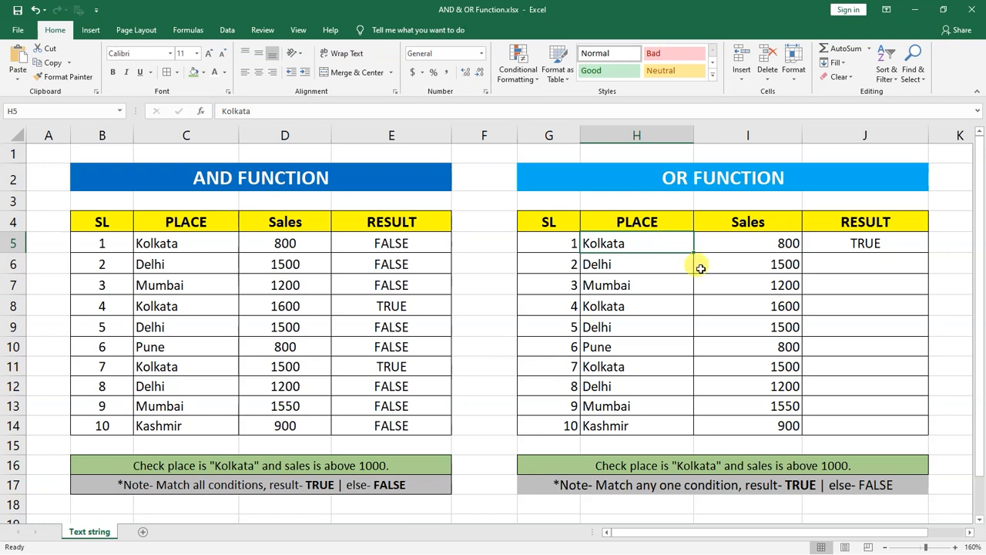
{"action": "left_click", "coordinate": [873, 243]}
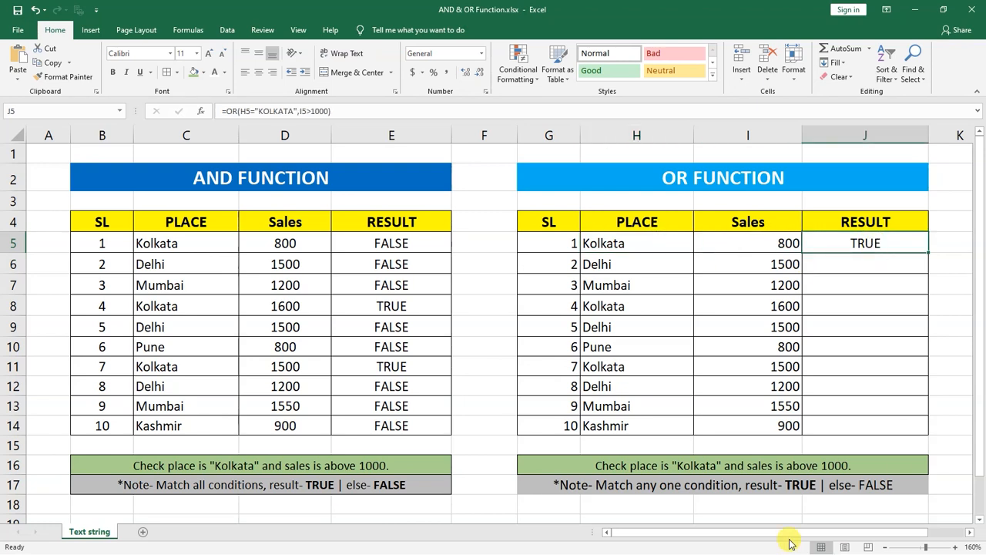
{"action": "left_click_drag", "start_coordinate": [690, 243], "coordinate": [840, 243]}
{"action": "double_click", "coordinate": [829, 246]}
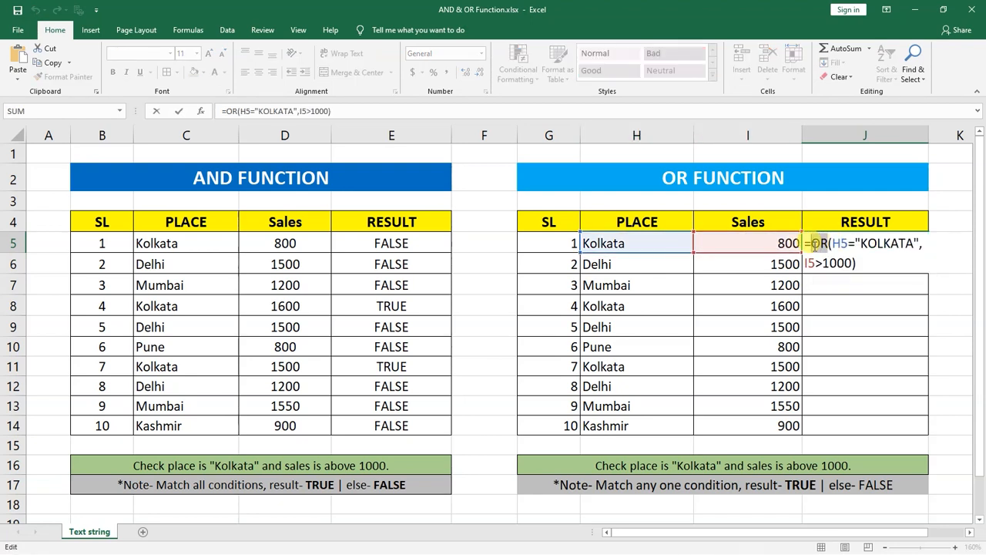
{"action": "key", "text": "ctrl+Return"}
Step: Compare the place in C5 and the sales in D5 with the AND result in E5
{"action": "left_click", "coordinate": [193, 246]}
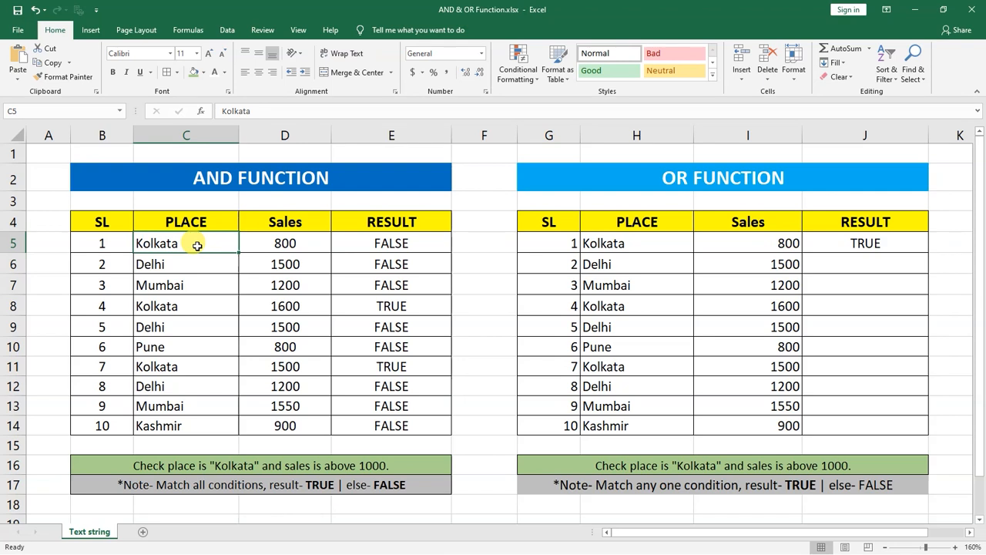
{"action": "left_click", "coordinate": [261, 246]}
{"action": "left_click", "coordinate": [213, 249]}
{"action": "left_click", "coordinate": [249, 255]}
{"action": "left_click", "coordinate": [267, 242]}
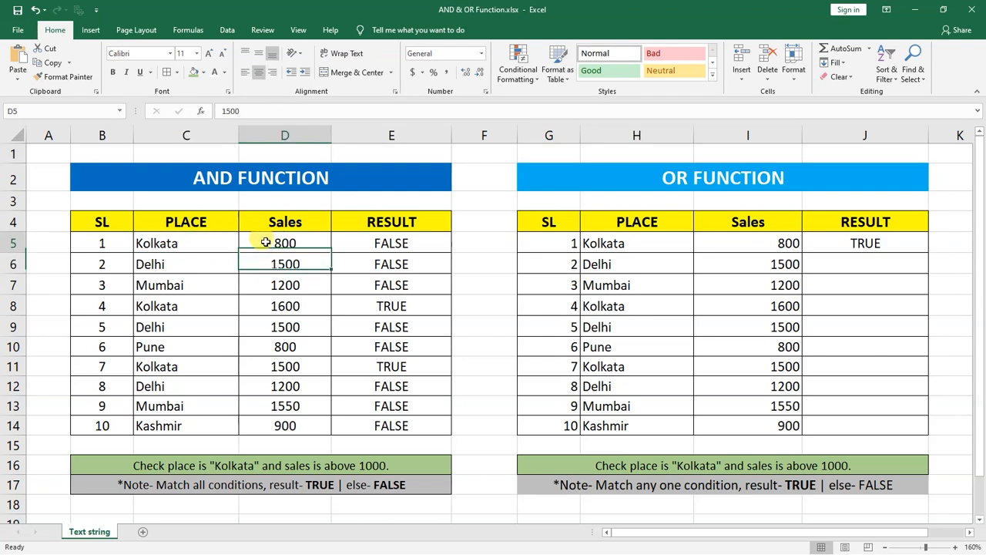
{"action": "left_click", "coordinate": [213, 243]}
{"action": "left_click", "coordinate": [258, 248]}
{"action": "left_click", "coordinate": [212, 243]}
{"action": "left_click", "coordinate": [275, 243]}
{"action": "left_click", "coordinate": [393, 247]}
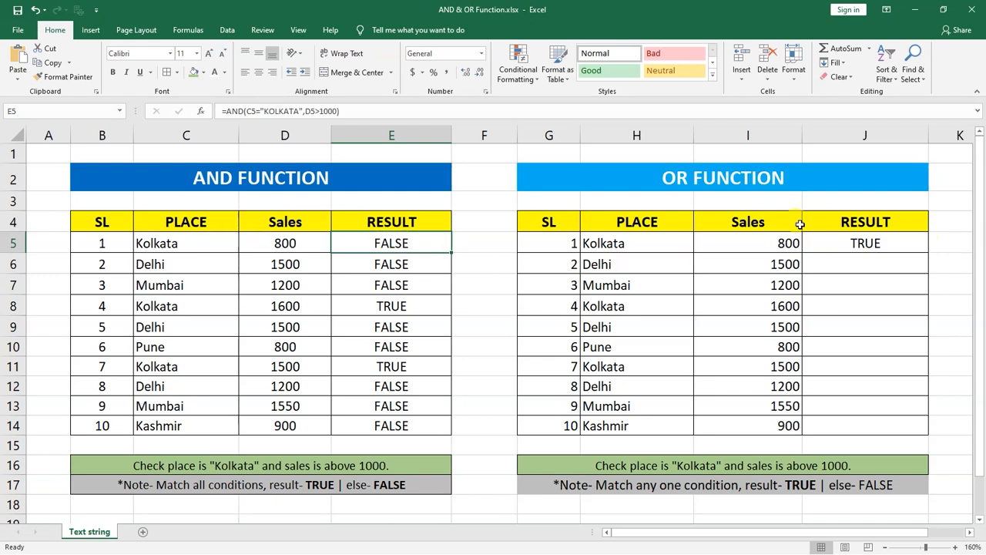
Step: Fill the OR formula from J5 down the result column to J14
{"action": "left_click", "coordinate": [886, 242]}
{"action": "left_click_drag", "start_coordinate": [928, 253], "coordinate": [924, 433]}
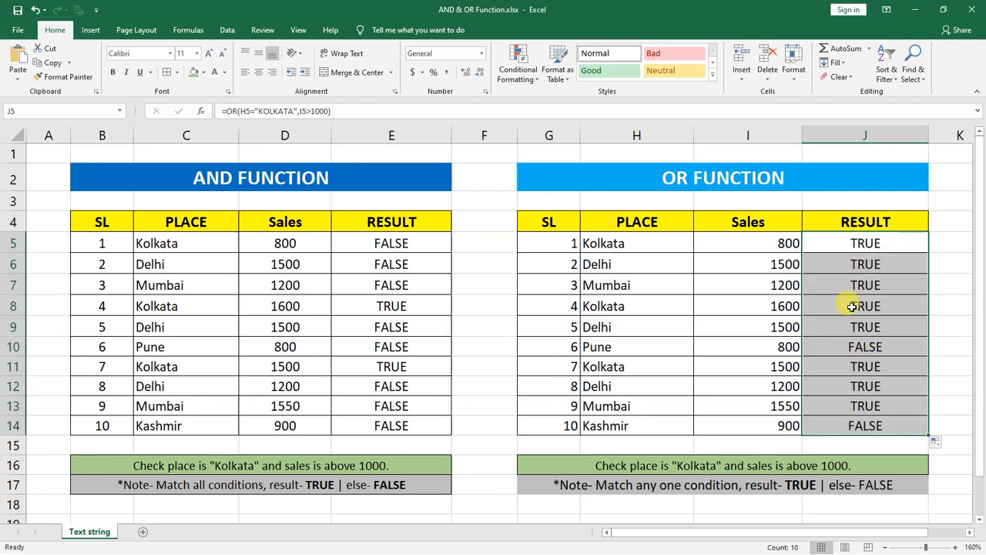
Step: Compare the place and sales in rows 6 and 10 with their OR results in J6 and J10
{"action": "left_click", "coordinate": [861, 264]}
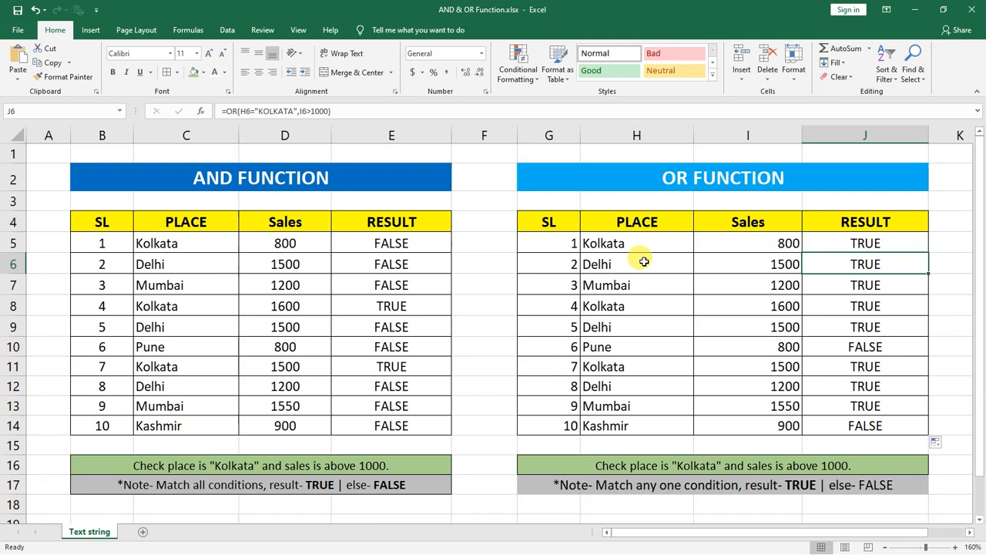
{"action": "left_click", "coordinate": [776, 264]}
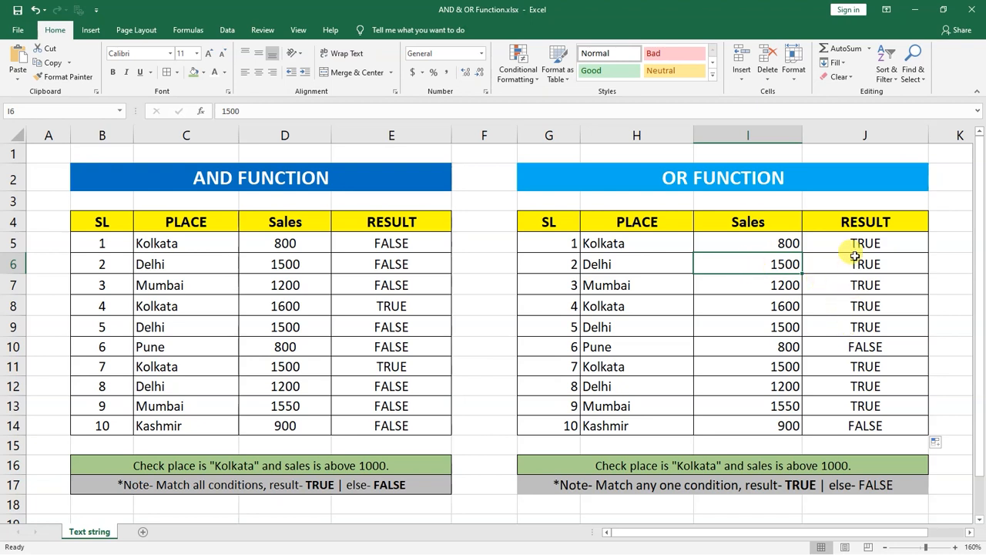
{"action": "left_click_drag", "start_coordinate": [857, 348], "coordinate": [625, 334]}
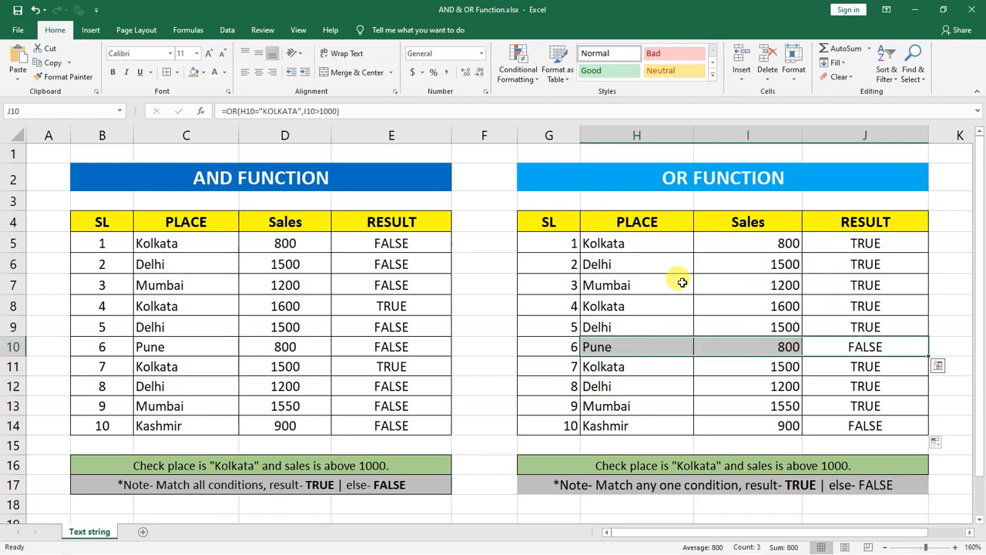
{"action": "left_click", "coordinate": [635, 342]}
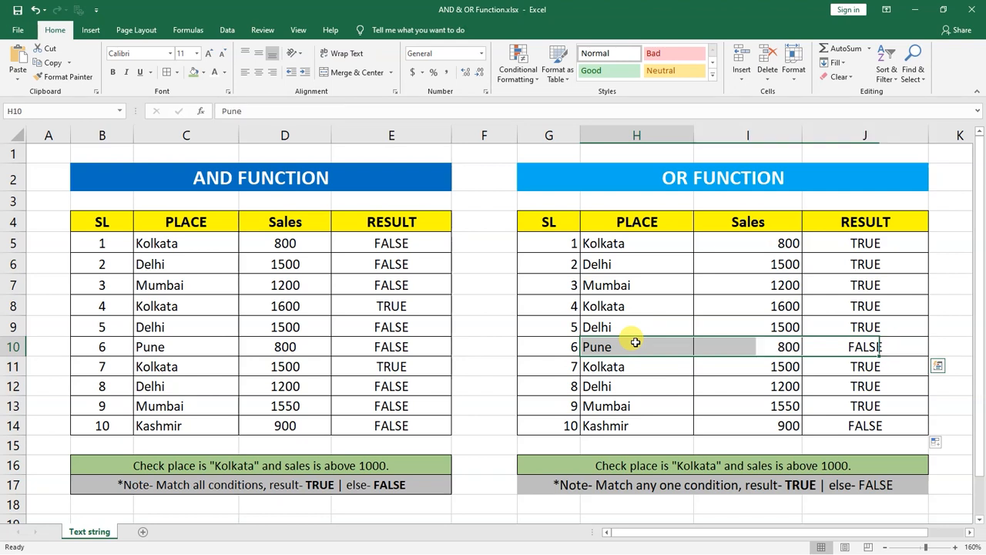
{"action": "left_click", "coordinate": [762, 348]}
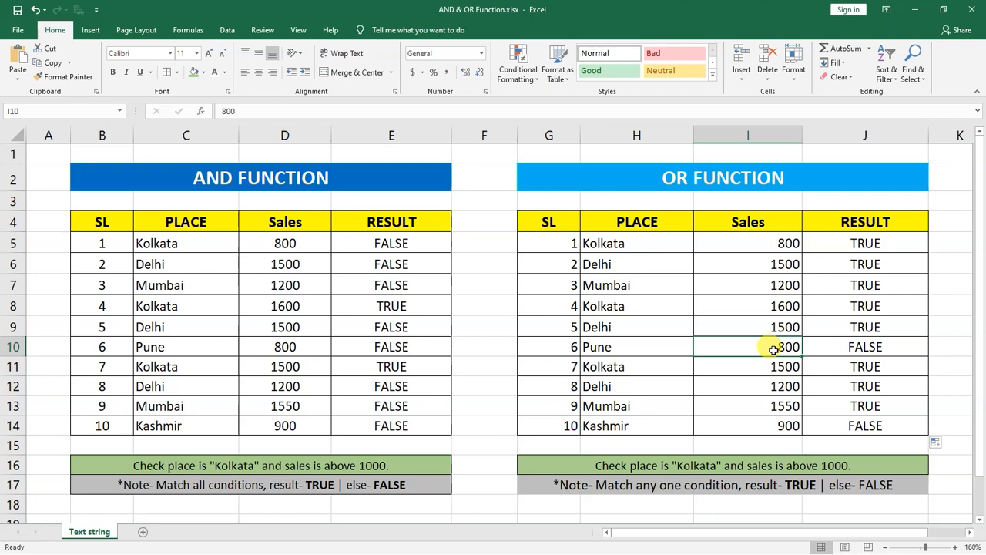
{"action": "left_click", "coordinate": [633, 341]}
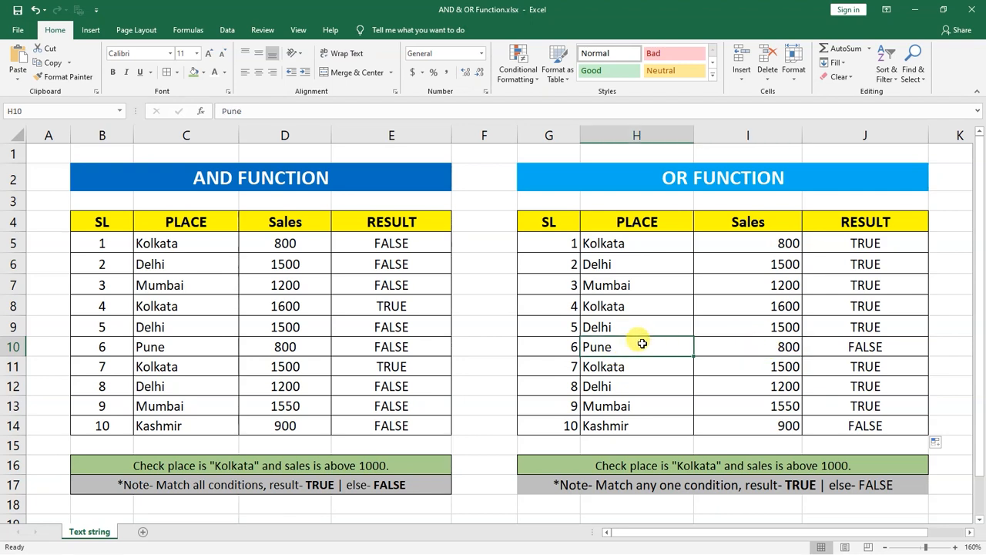
{"action": "left_click", "coordinate": [719, 341]}
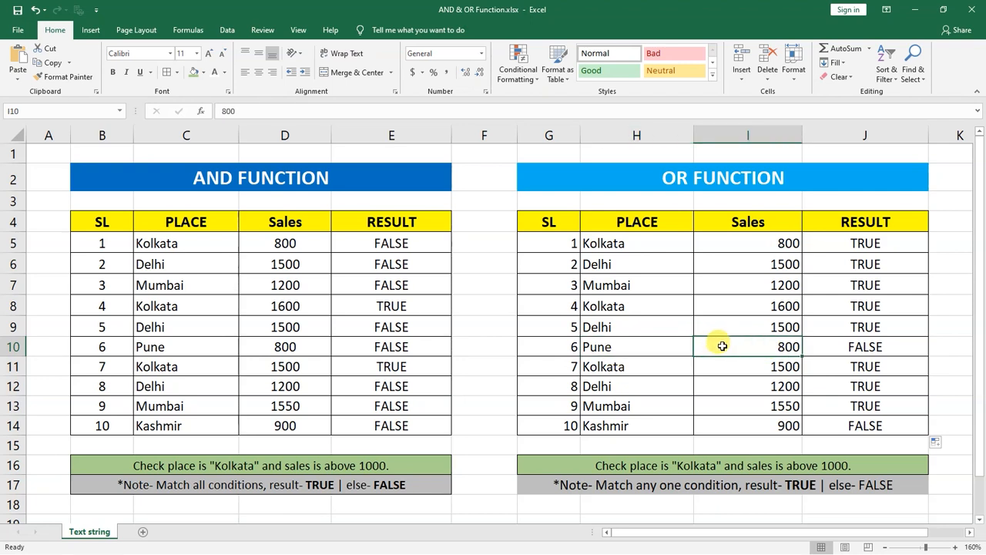
{"action": "left_click", "coordinate": [897, 346]}
Step: Compare the place in H14 and the sales in I14 with the OR result in J14
{"action": "left_click", "coordinate": [681, 424]}
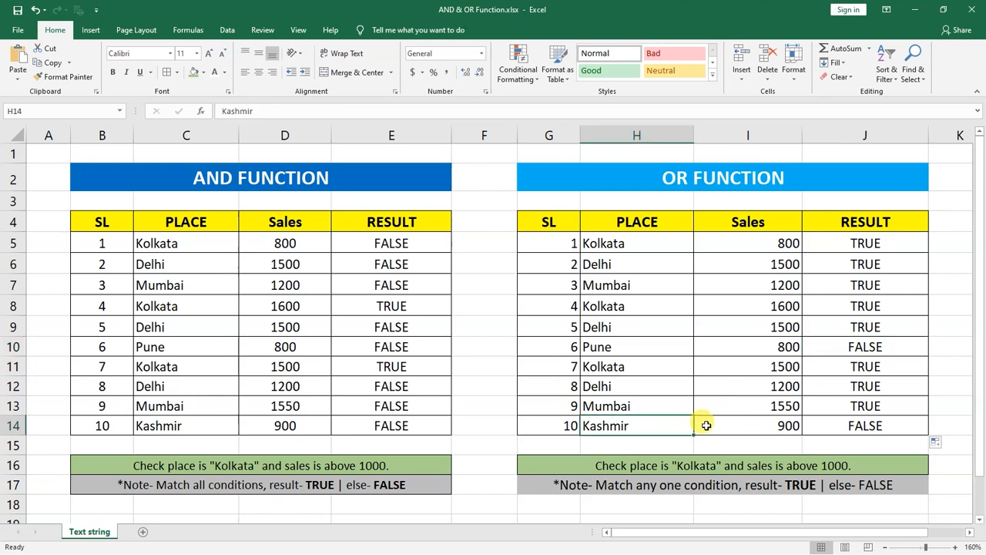
{"action": "left_click", "coordinate": [710, 423]}
{"action": "left_click", "coordinate": [831, 427]}
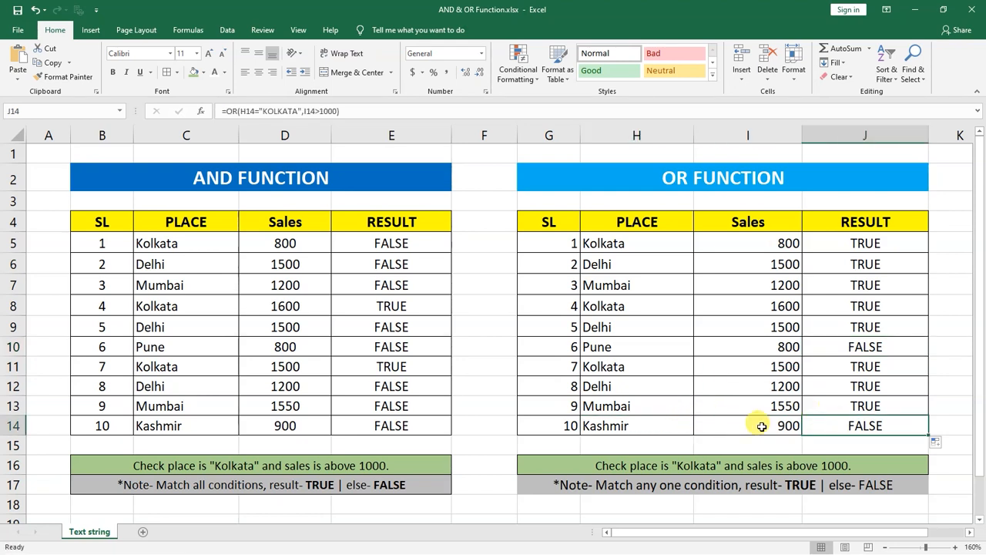
{"action": "left_click", "coordinate": [736, 425]}
{"action": "left_click", "coordinate": [620, 426]}
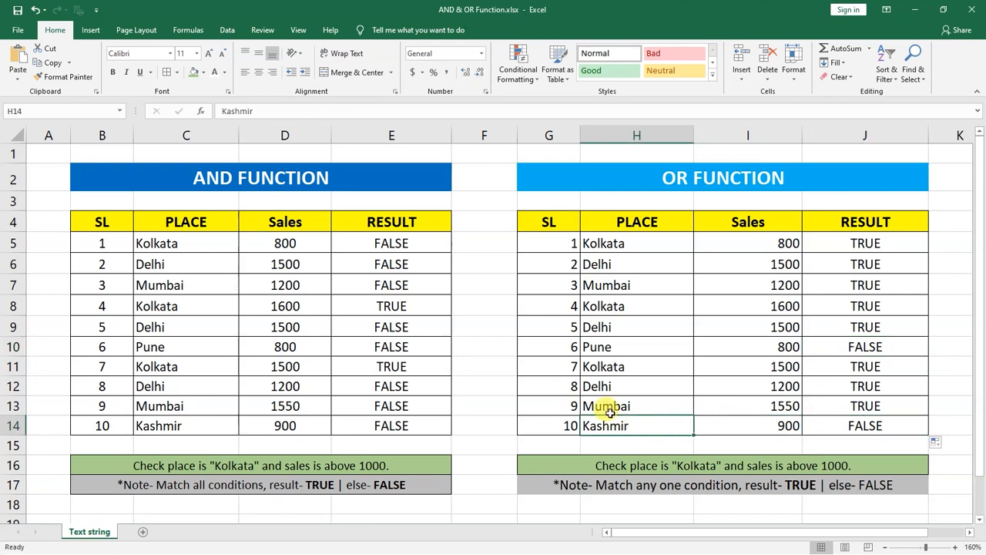
{"action": "left_click", "coordinate": [779, 425]}
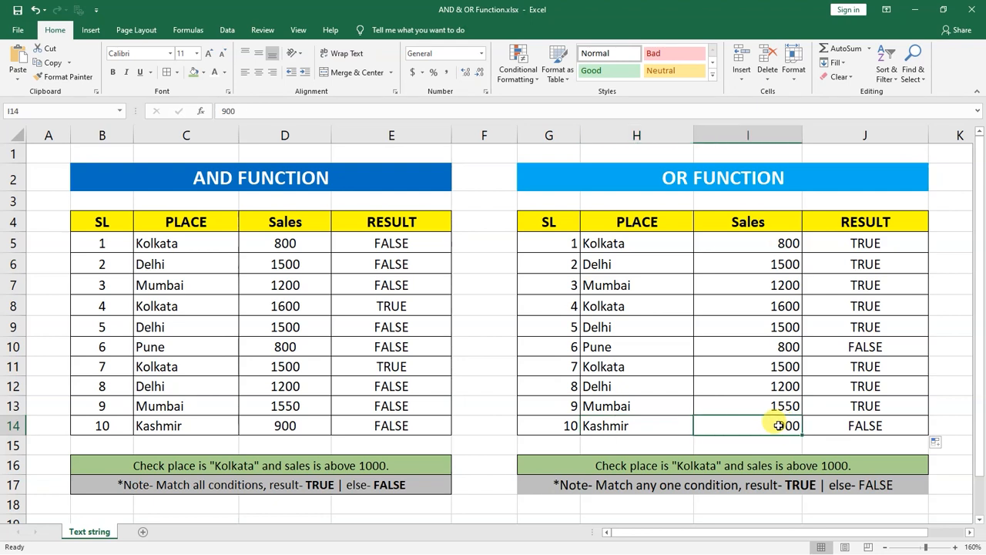
{"action": "left_click", "coordinate": [870, 427]}
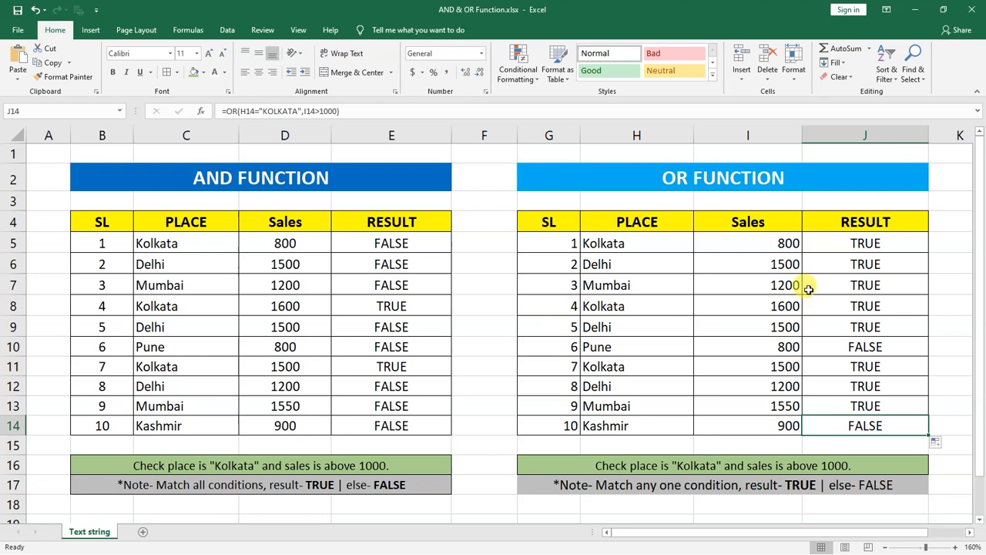
Step: Center the OR table's serial numbers in G5:G14 horizontally
{"action": "left_click_drag", "start_coordinate": [550, 244], "coordinate": [530, 427]}
{"action": "left_click", "coordinate": [259, 72]}
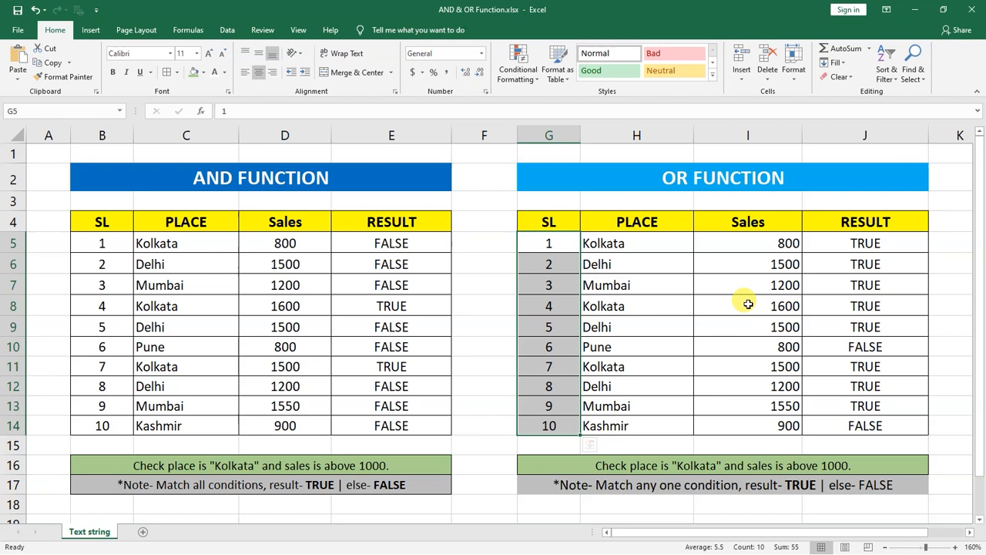
{"action": "left_click", "coordinate": [847, 293]}
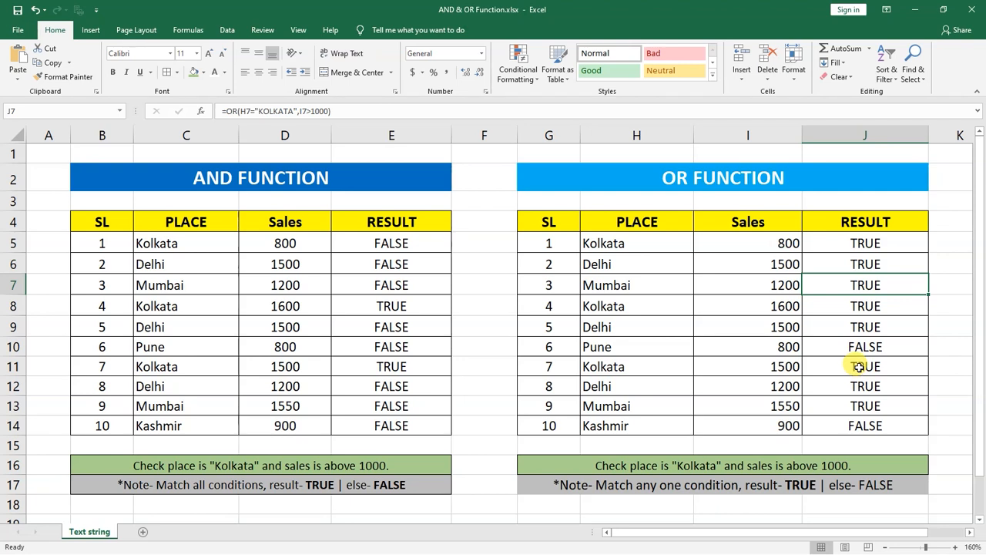
{"action": "left_click", "coordinate": [503, 322]}
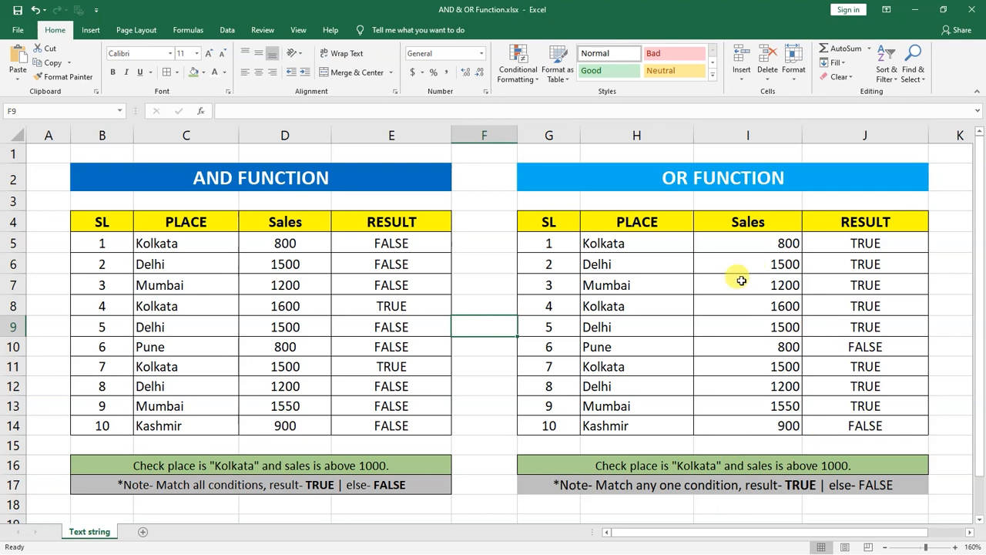